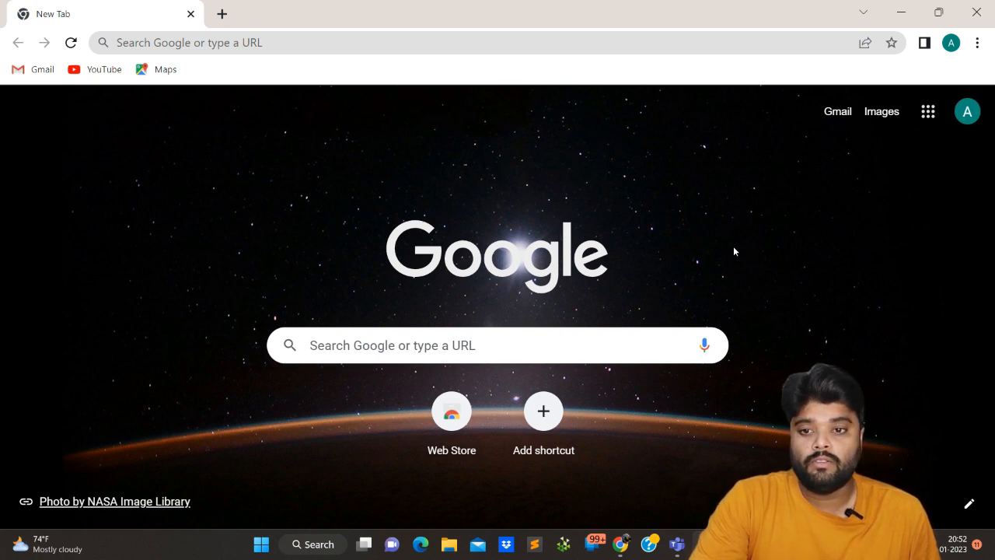
- Open Google Sheets from the Google apps and create a blank spreadsheet
left_click(929, 113)
scroll(898, 330, "down", 5)
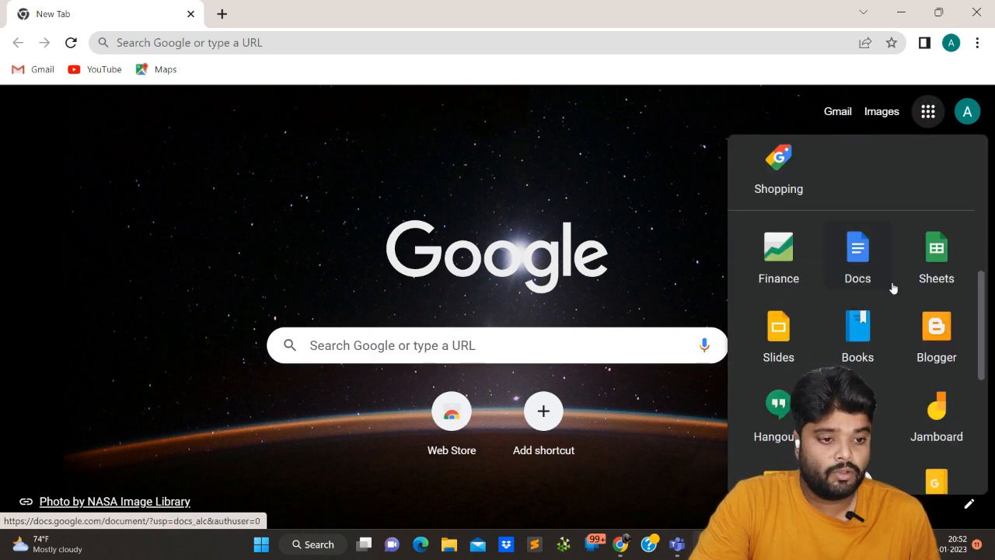
left_click(929, 261)
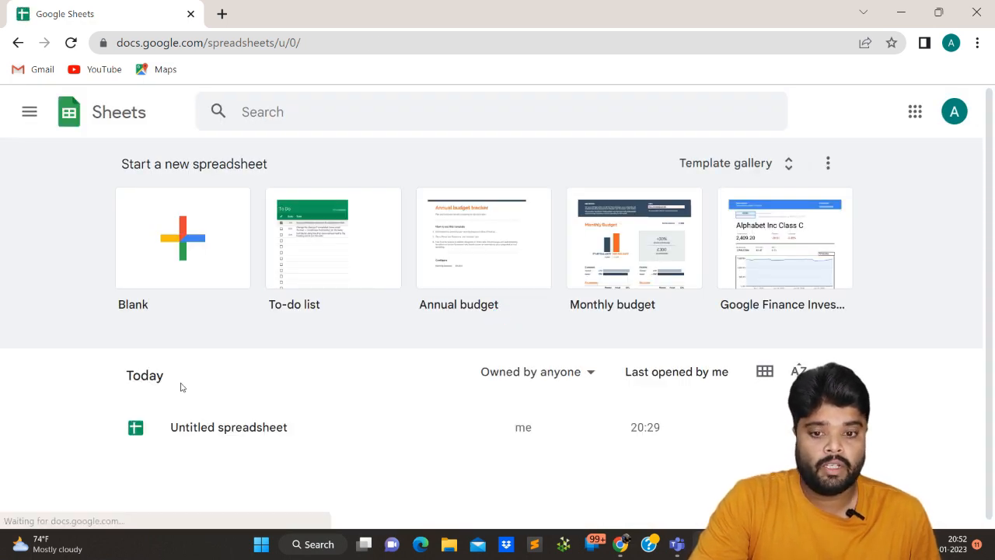
left_click(192, 246)
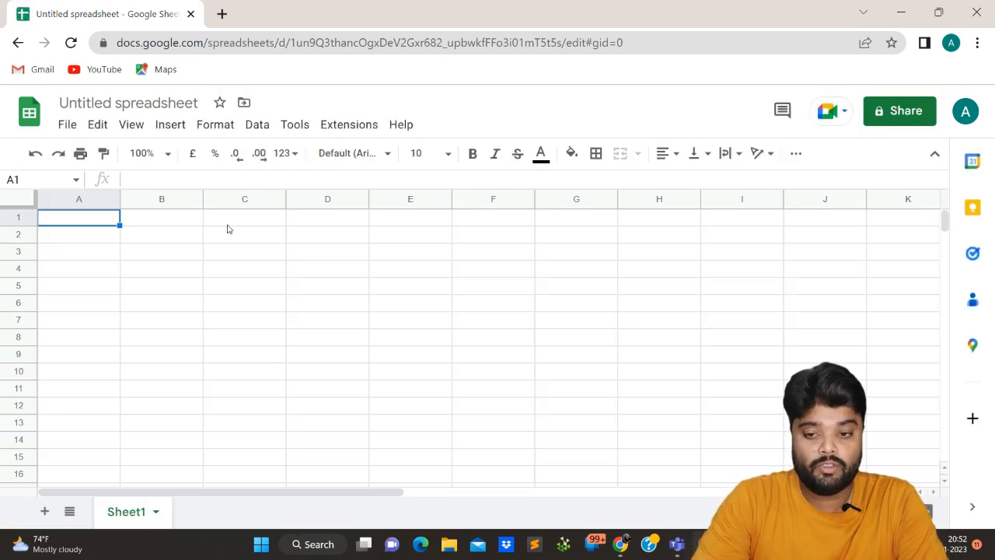
- Enter the column heading "S.no." in cell B1
key("Right")
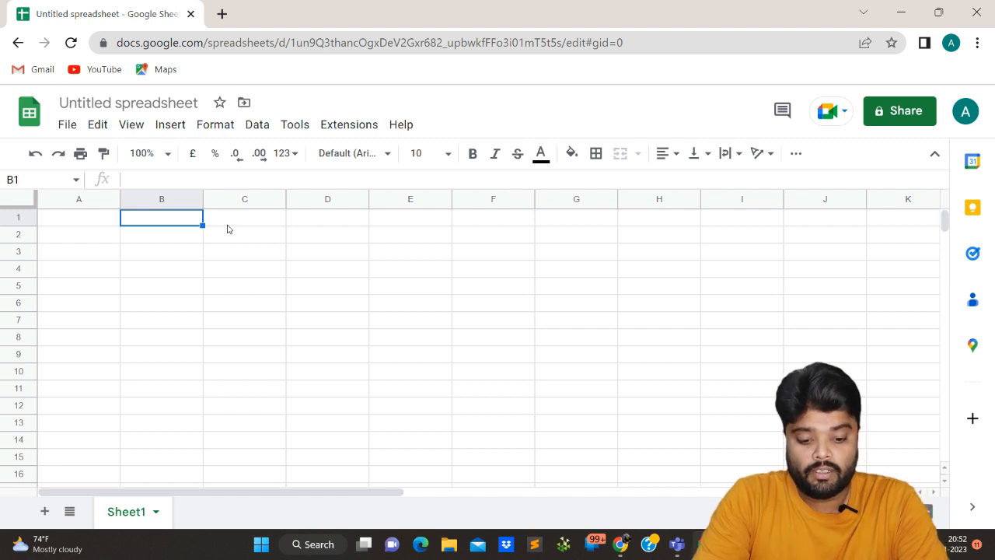
type("S.no")
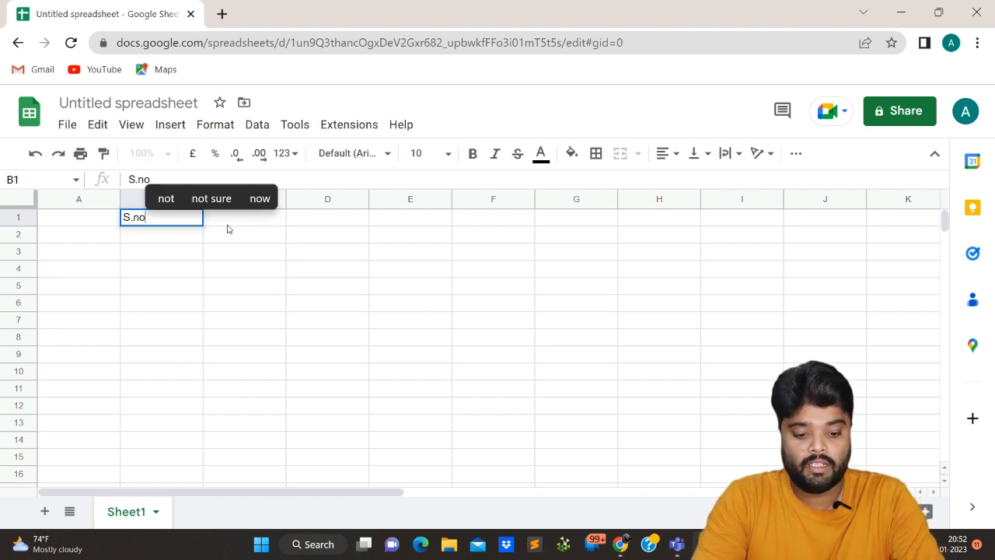
type(".")
key("Return")
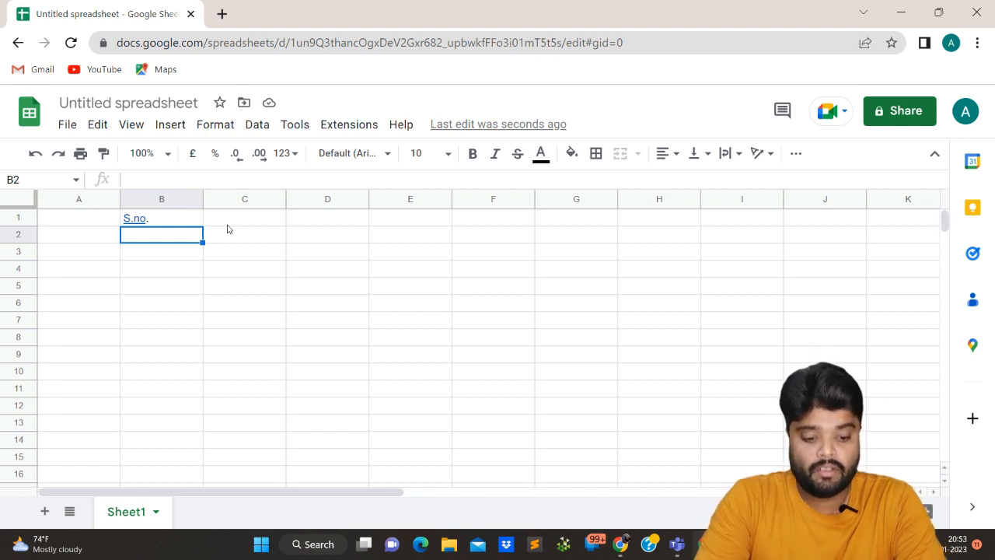
- Generate a ten-row serial number list with the formula =sequence(10) in cell B2
type("=")
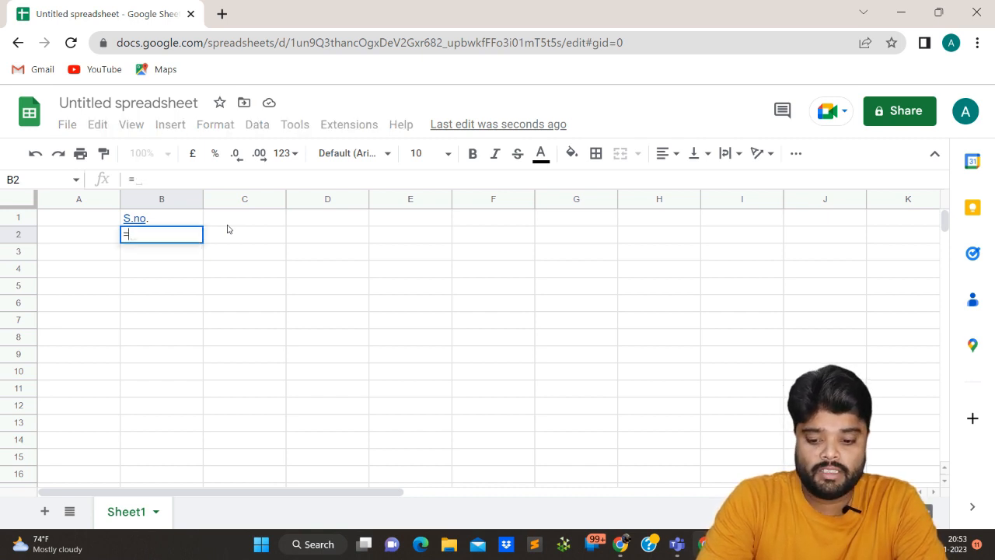
type("sequence")
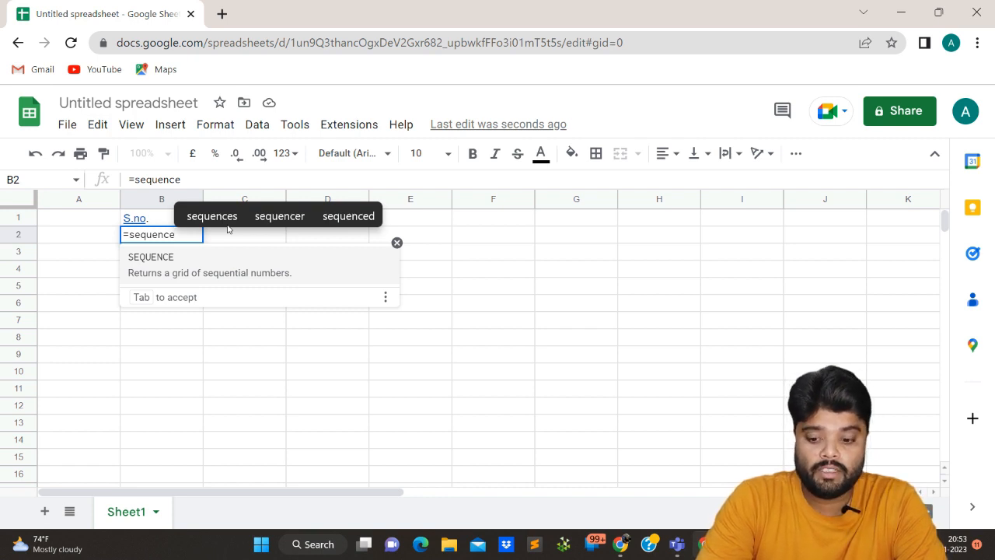
type("(")
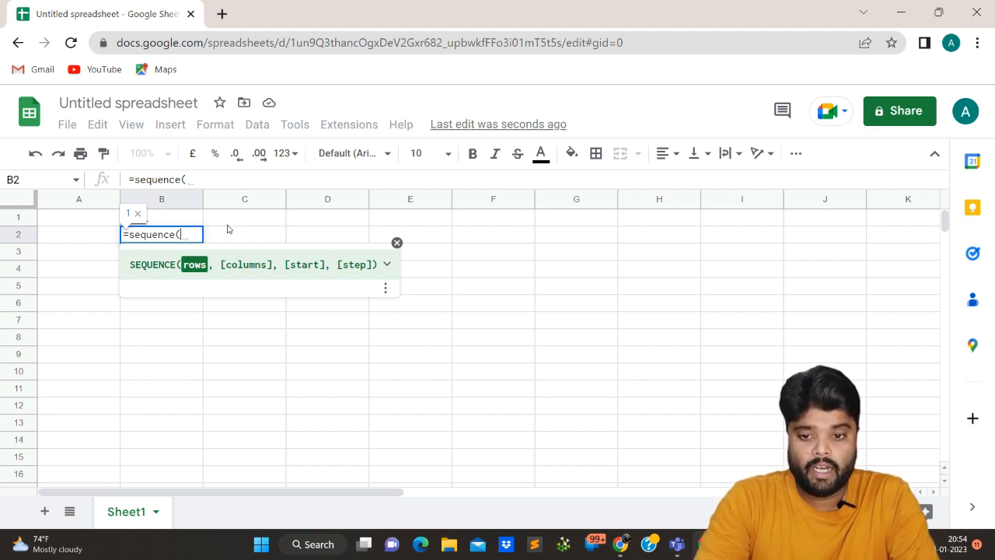
type("10")
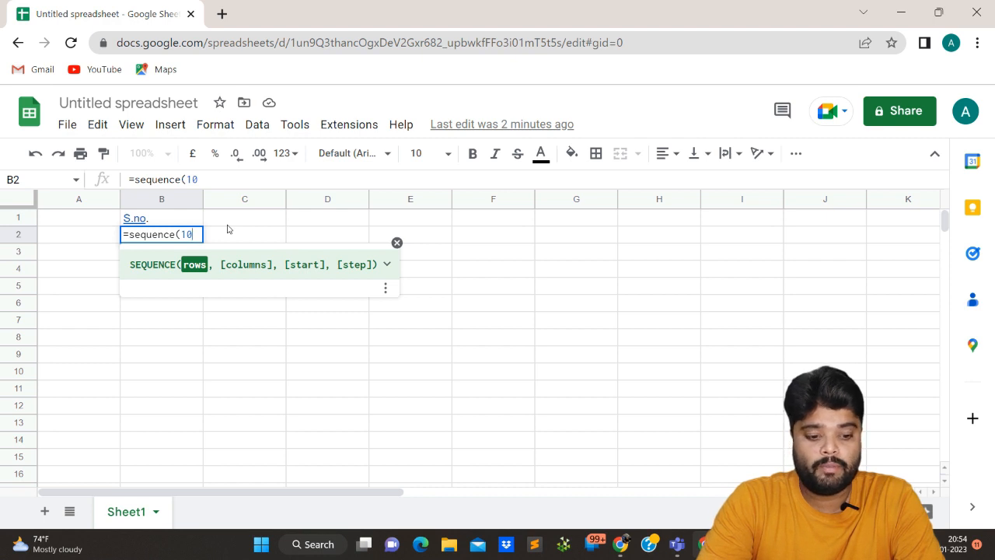
key("Return")
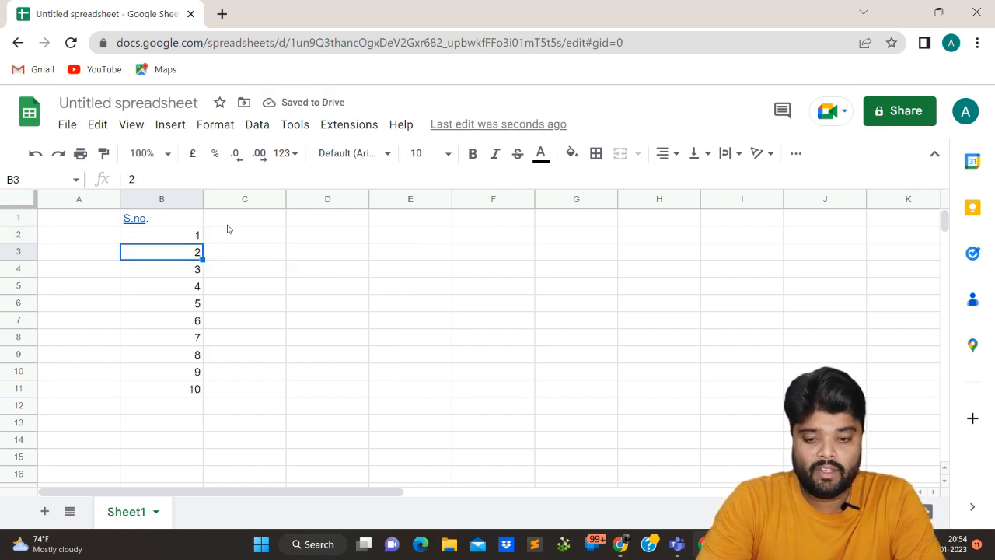
- Examine the serial numbers in B2:B11, comparing the formula in B2 with the content of B3
key("Up")
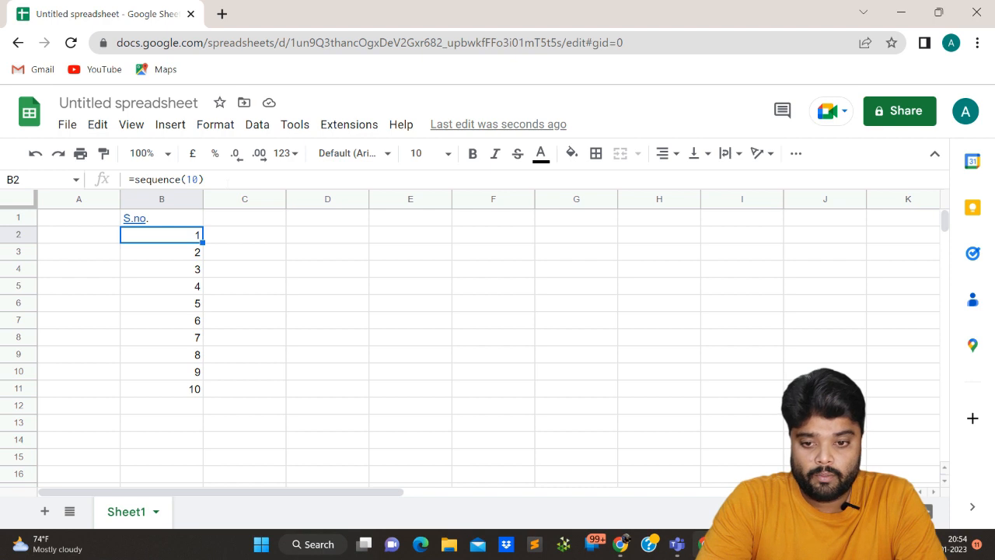
key("shift+Down")
key("shift+Down")
key("shift+Down")
key("shift+Down")
key("shift+Down")
key("shift+Down")
key("shift+Down")
key("shift+Down")
key("shift+Down")
key("shift+Down")
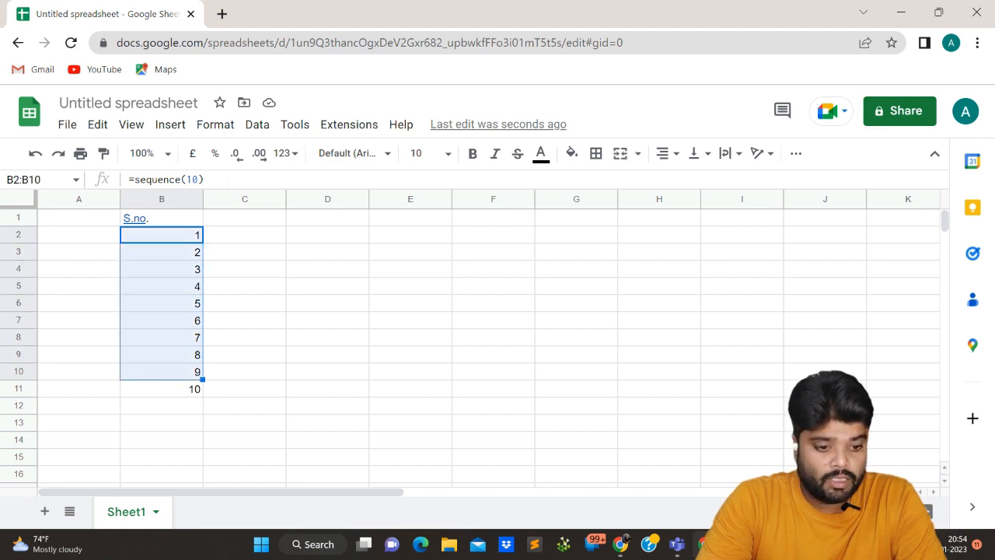
key("shift+Up")
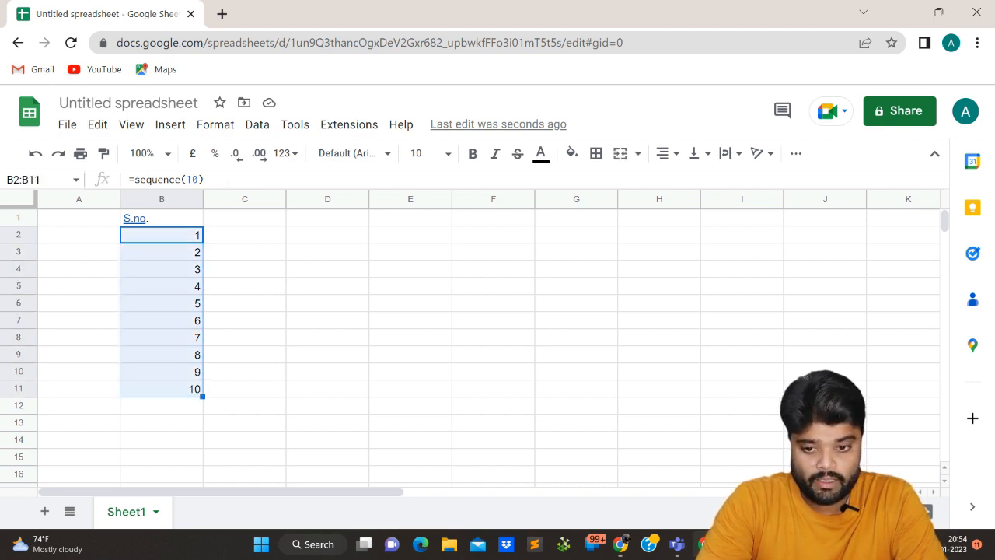
key("Down")
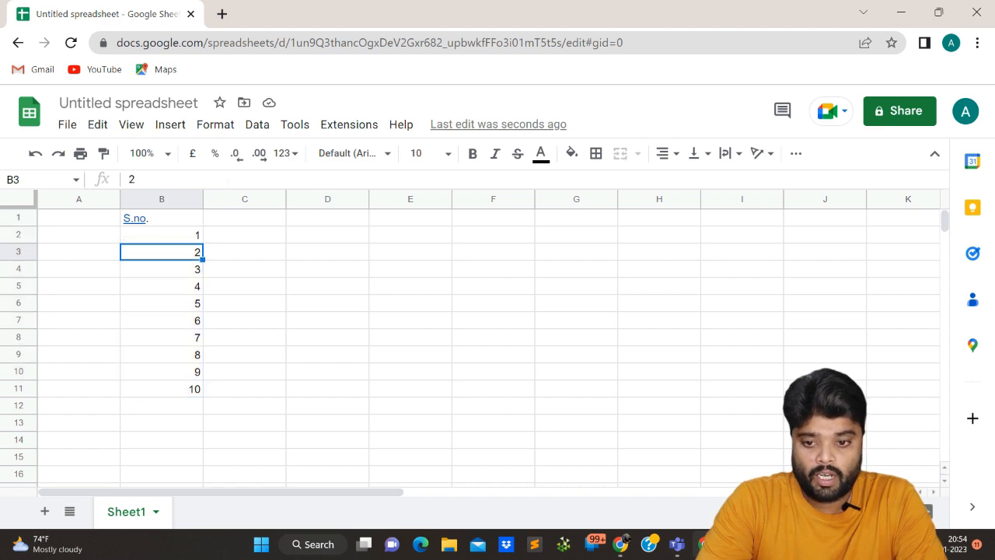
key("Up")
key("Down")
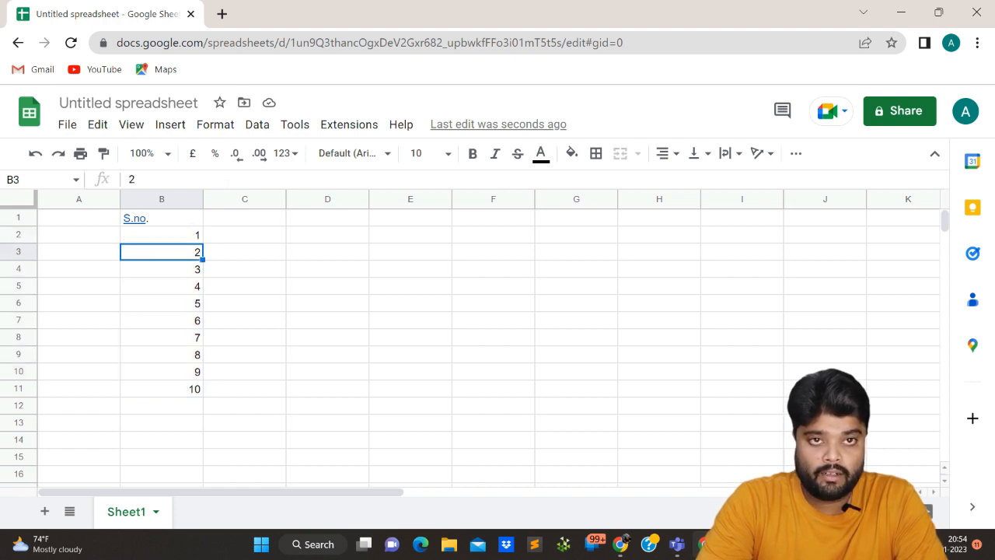
key("Up")
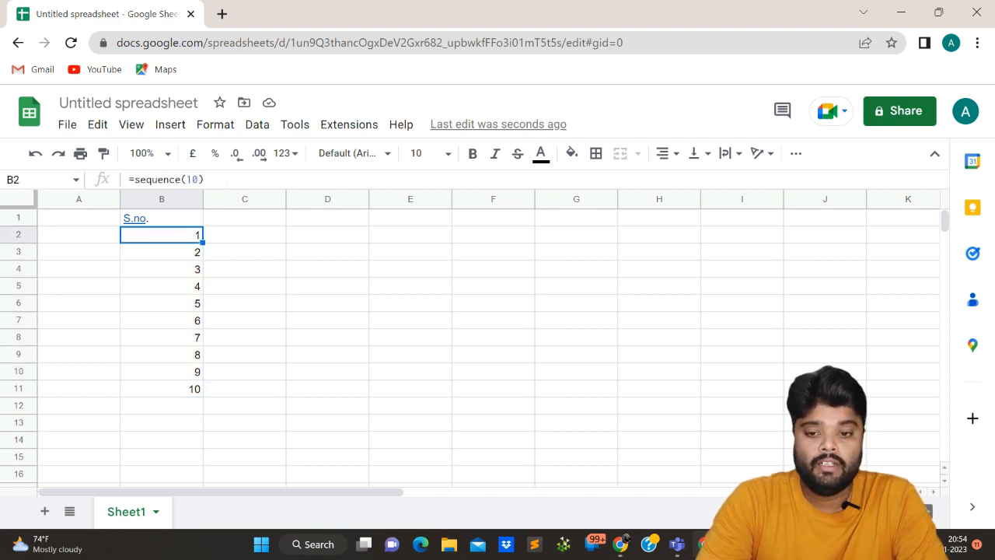
key("Down")
key("Up")
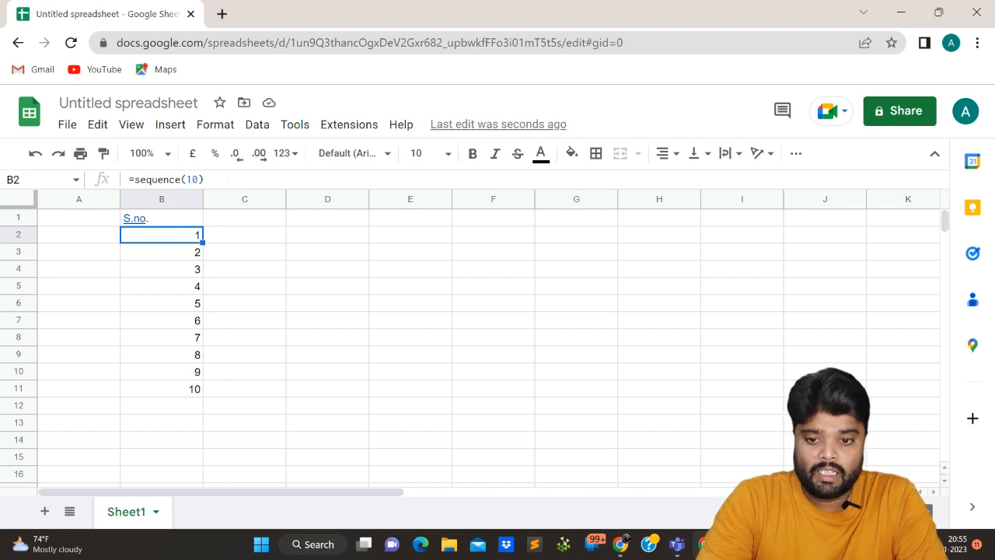
- Replace the formula in B2 with =SEQUENCE(10,2,1,1) for ten rows, two columns, start 1 and step 1
key("Delete")
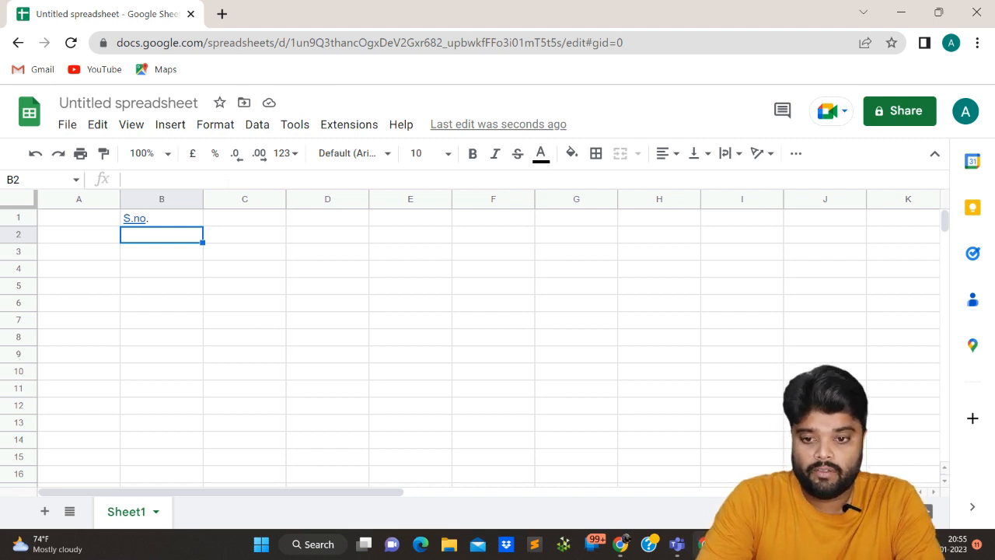
type("=seq")
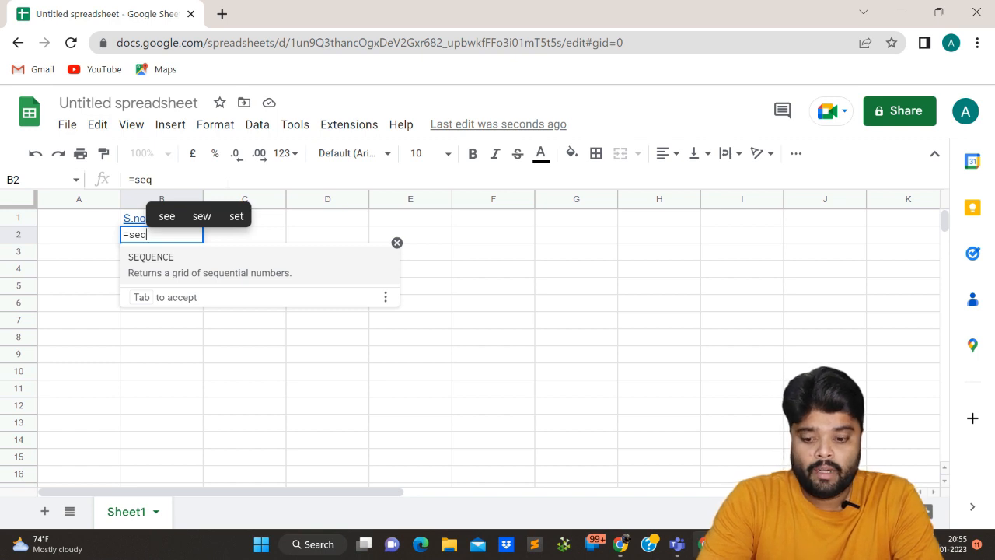
key("Tab")
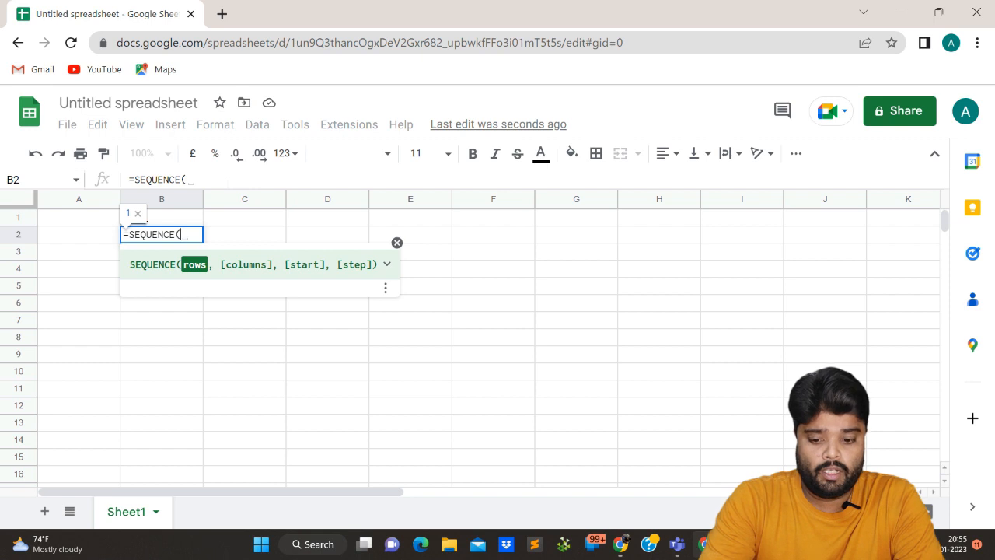
type("10,")
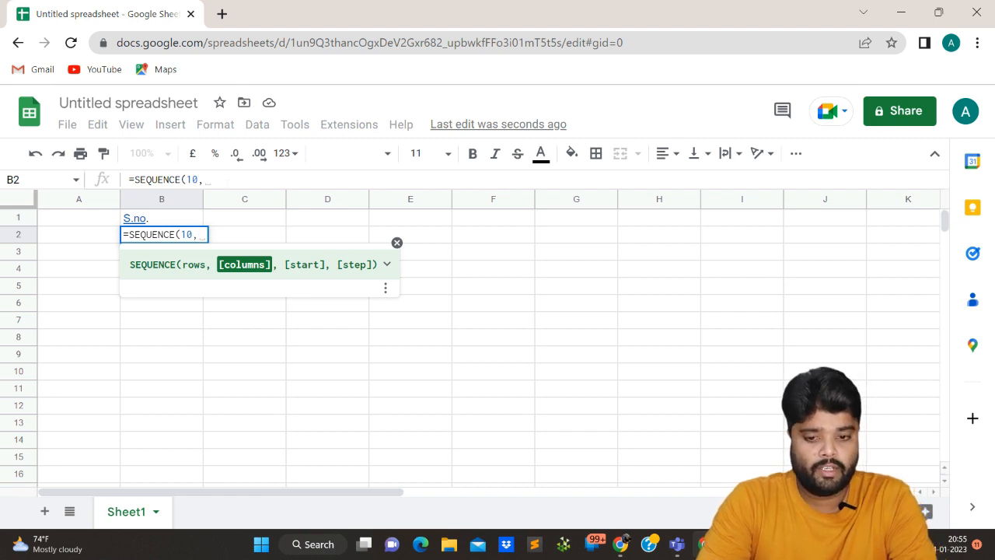
type("2")
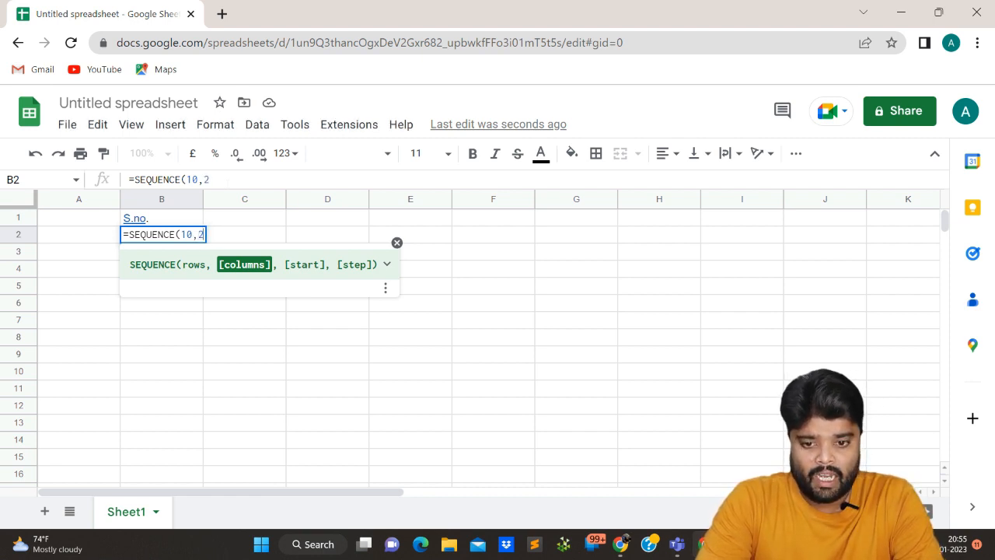
type(",")
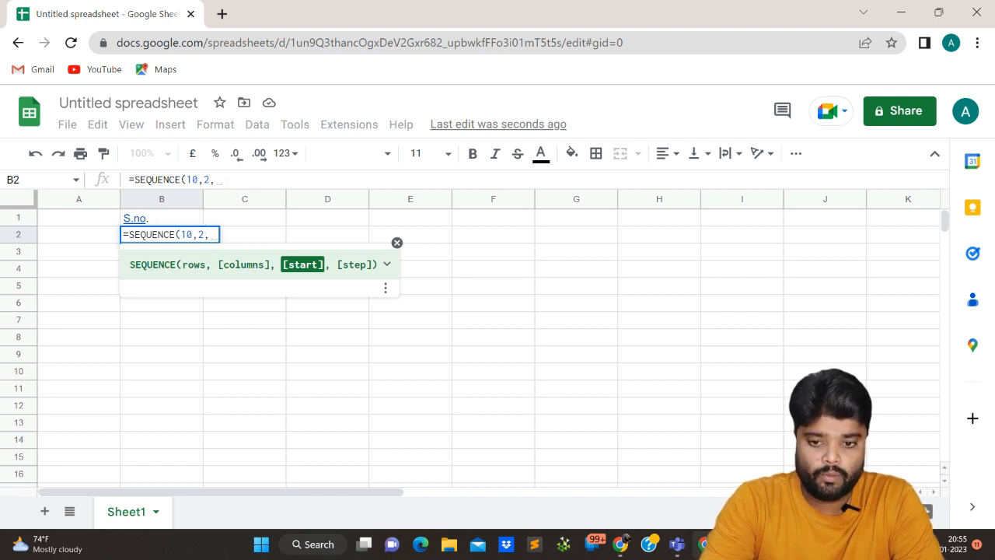
type("1,")
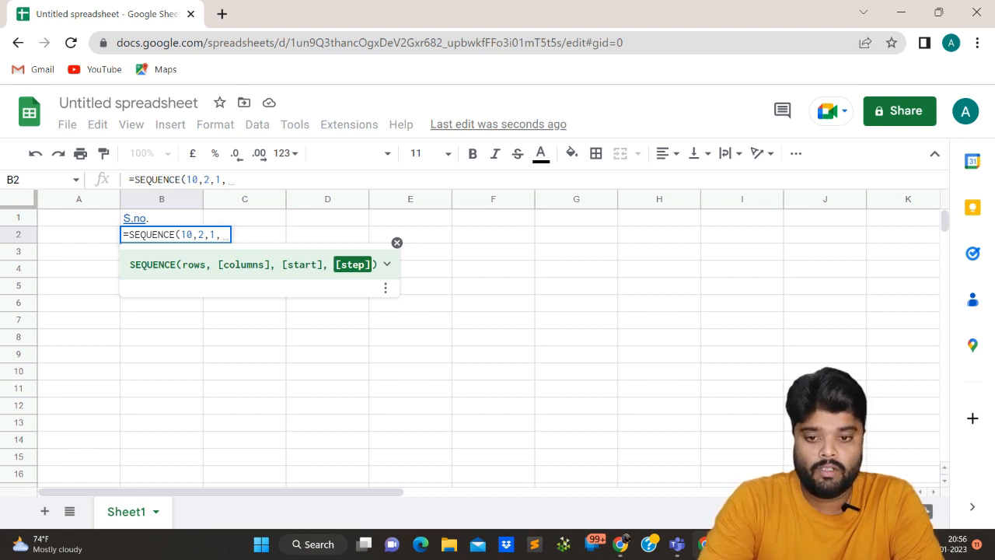
type("1")
key("Return")
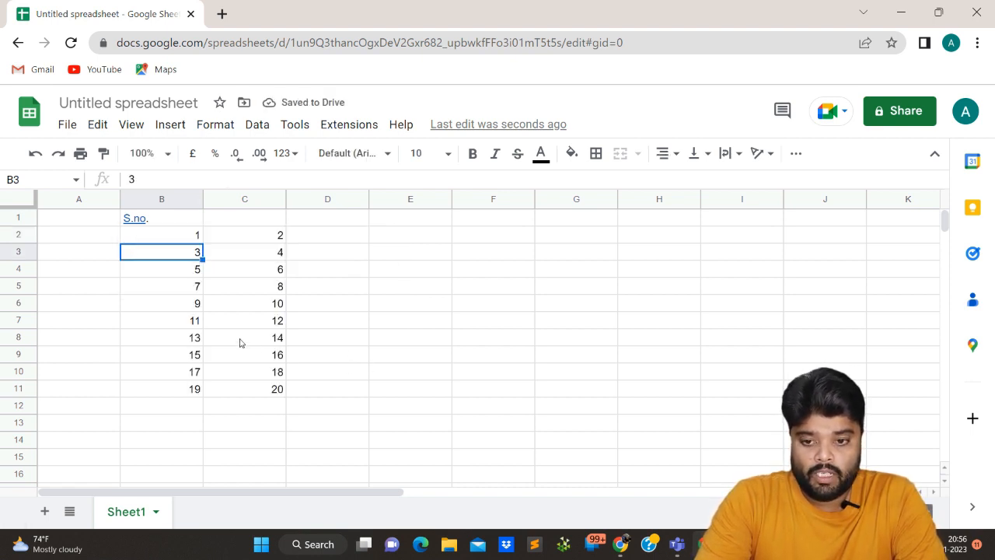
- Examine how the numbering runs across columns B and C, row by row from row 2 to row 5
left_click(188, 239)
key("Right")
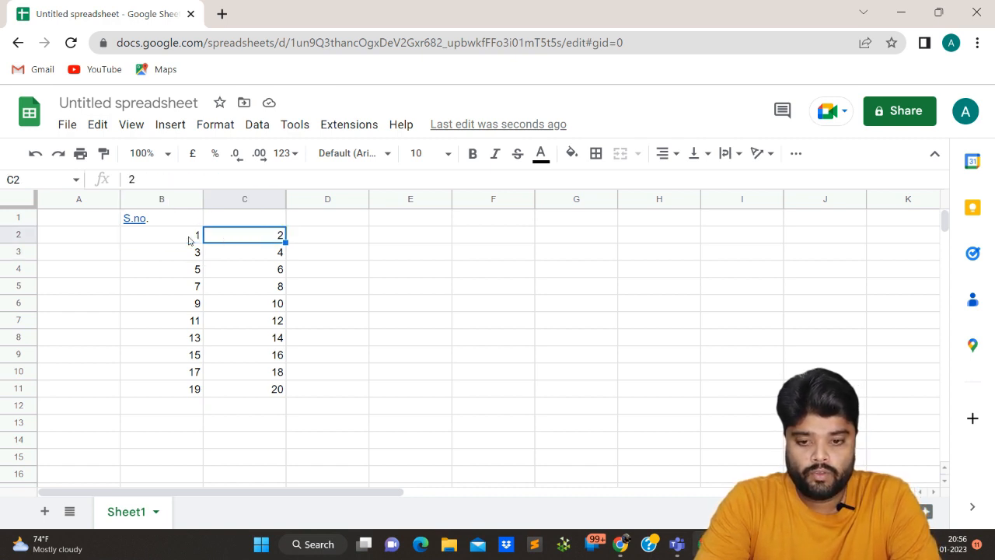
key("Left")
key("Right")
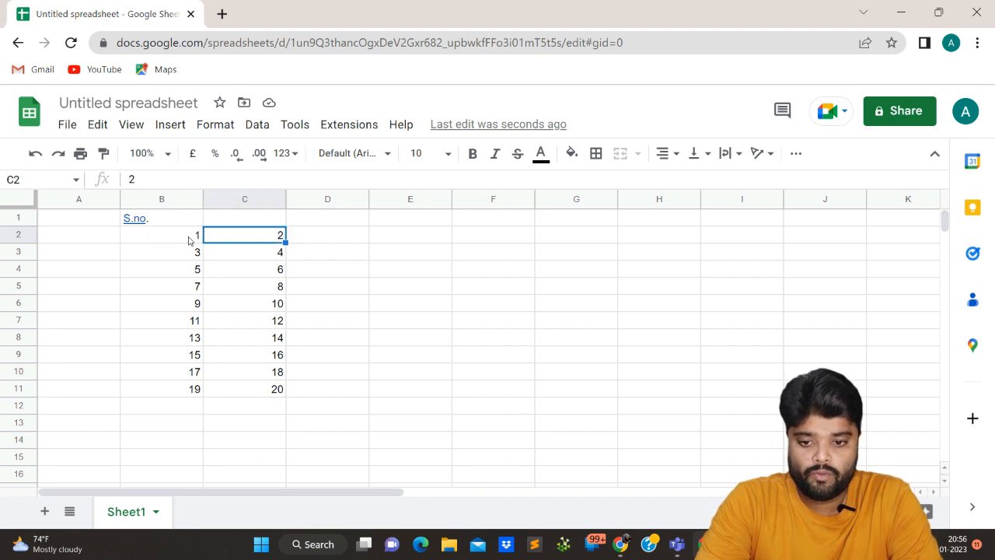
key("Down")
key("Down")
key("Left")
key("Right")
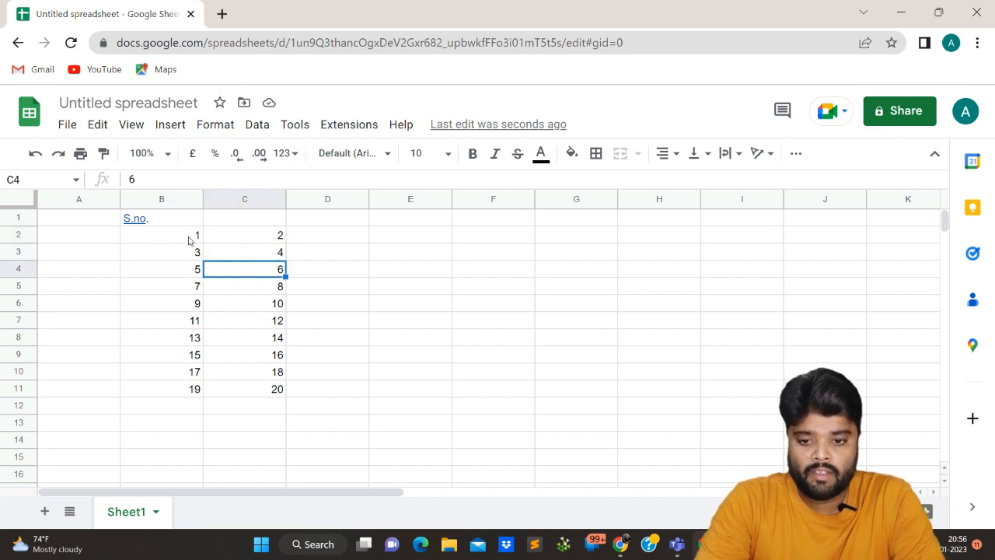
left_click(184, 286)
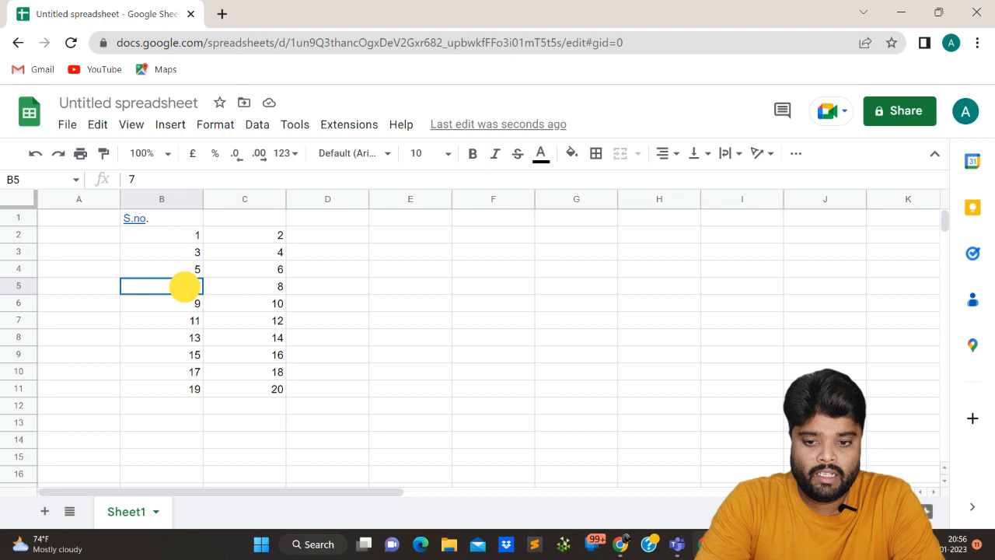
left_click(237, 290)
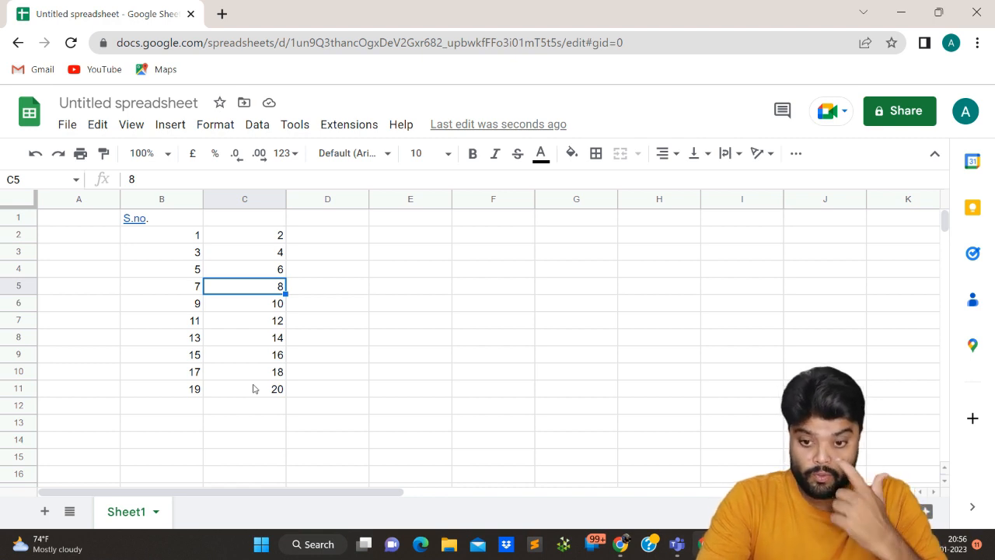
- Change the formula in B2 to =SEQUENCE(10,2,2,2), setting both start and step to 2
key("Up")
key("Up")
key("Up")
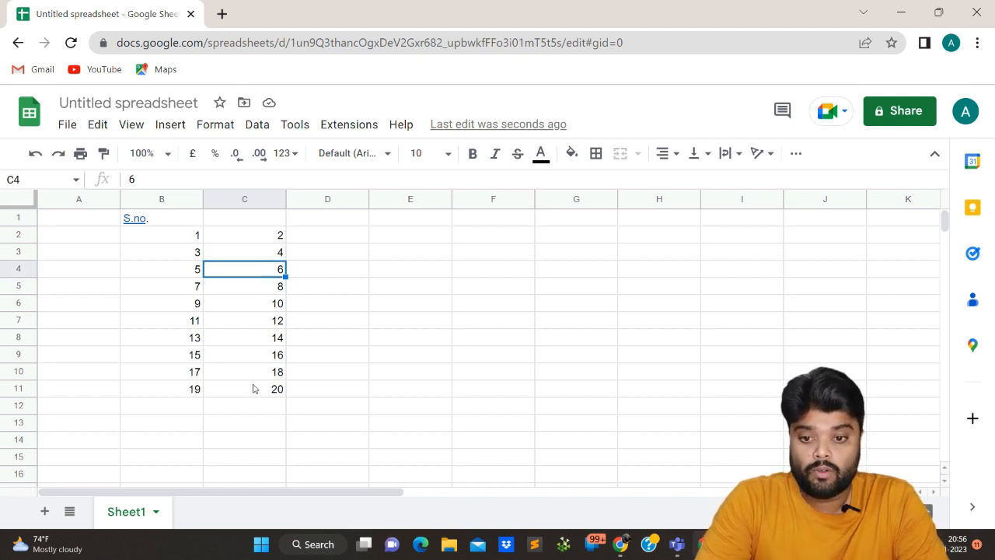
key("Left")
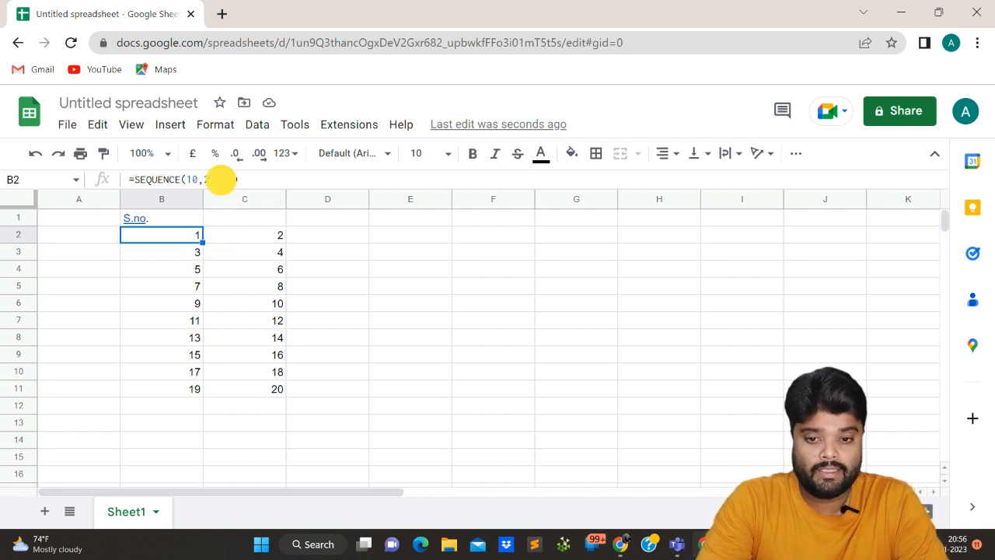
left_click(221, 179)
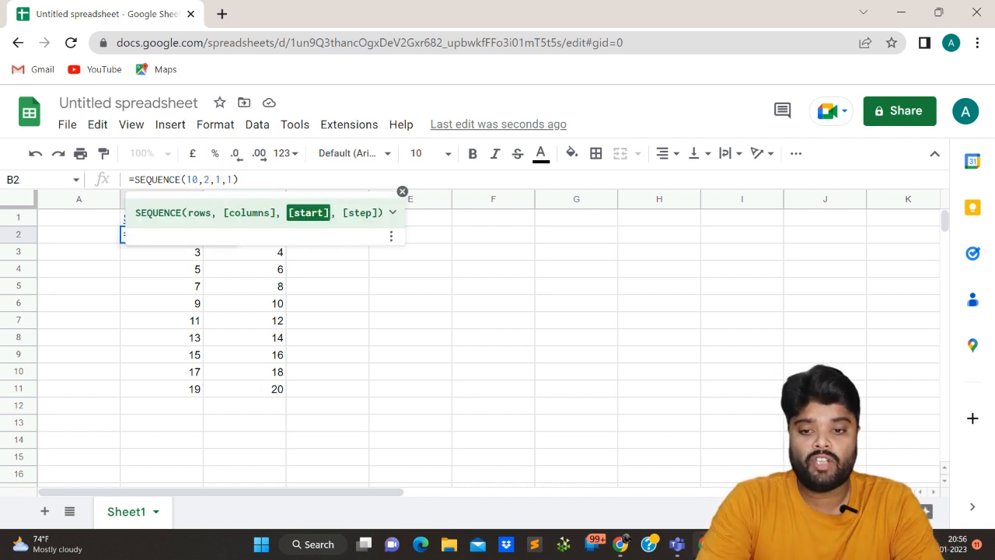
key("BackSpace")
type("2")
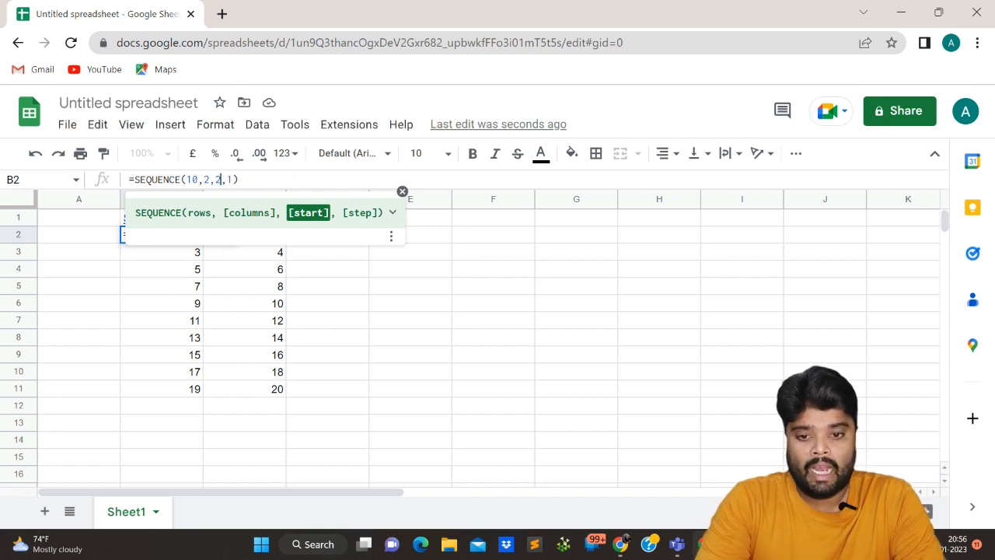
left_click(232, 180)
key("BackSpace")
type("2")
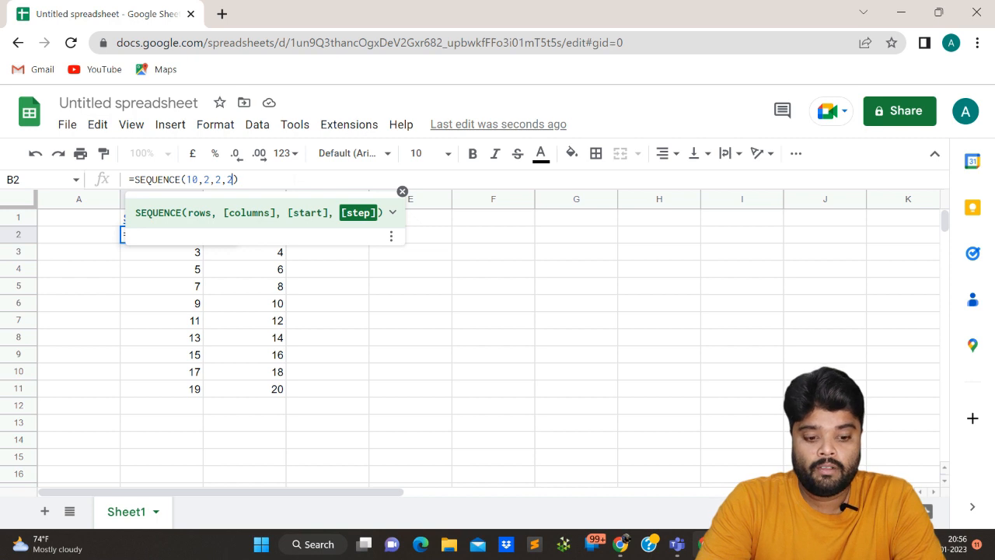
key("Return")
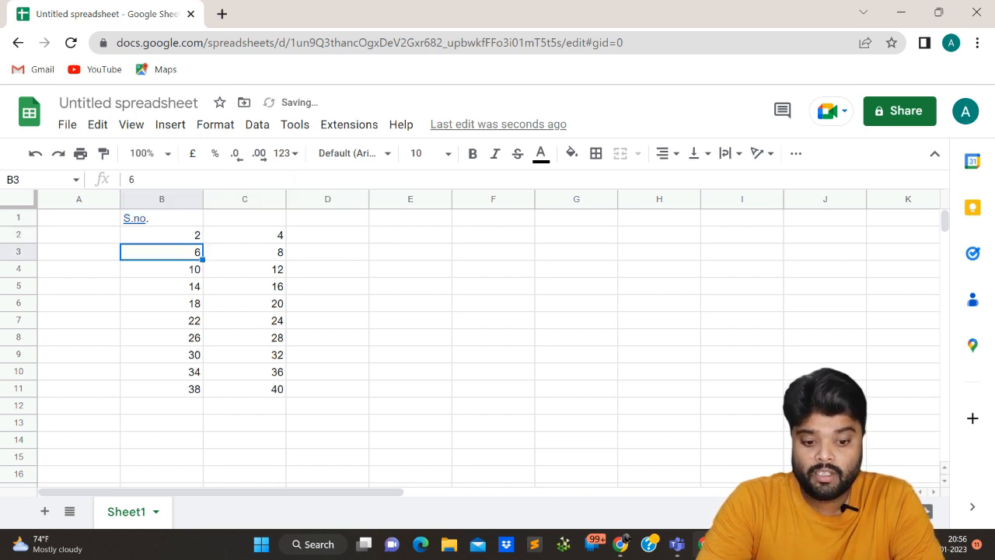
- Examine how the numbers increase across columns B and C from row 2 to row 4
left_click(162, 234)
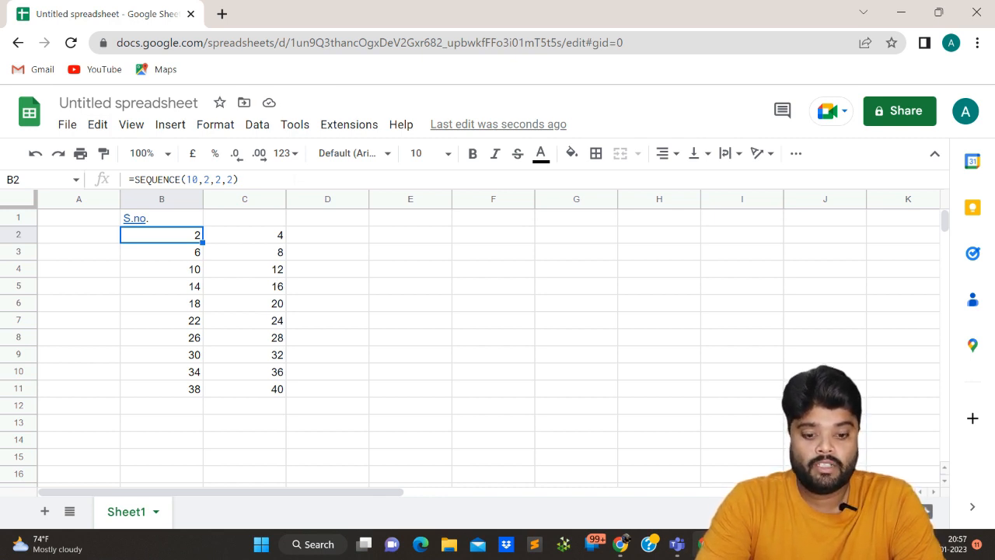
left_click(255, 235)
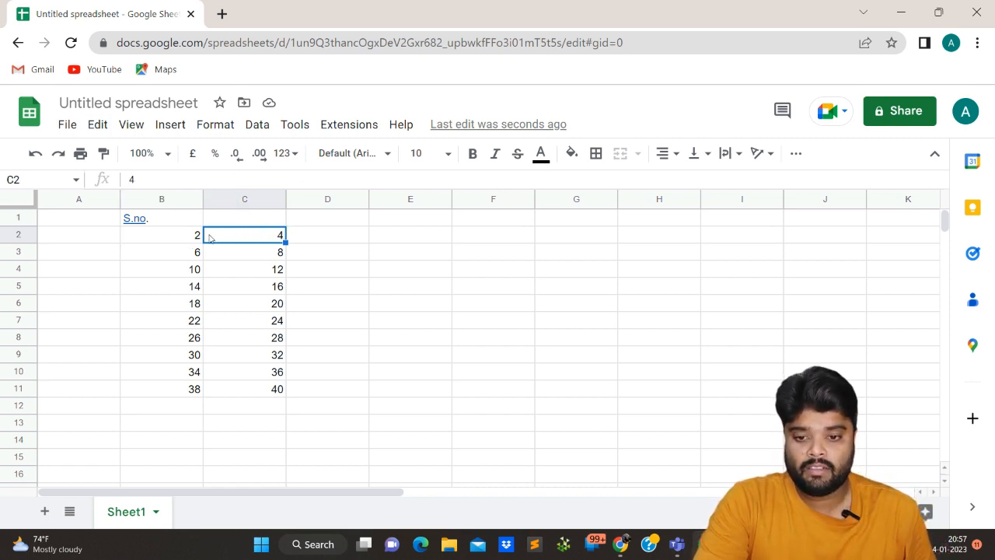
left_click(177, 252)
left_click(244, 255)
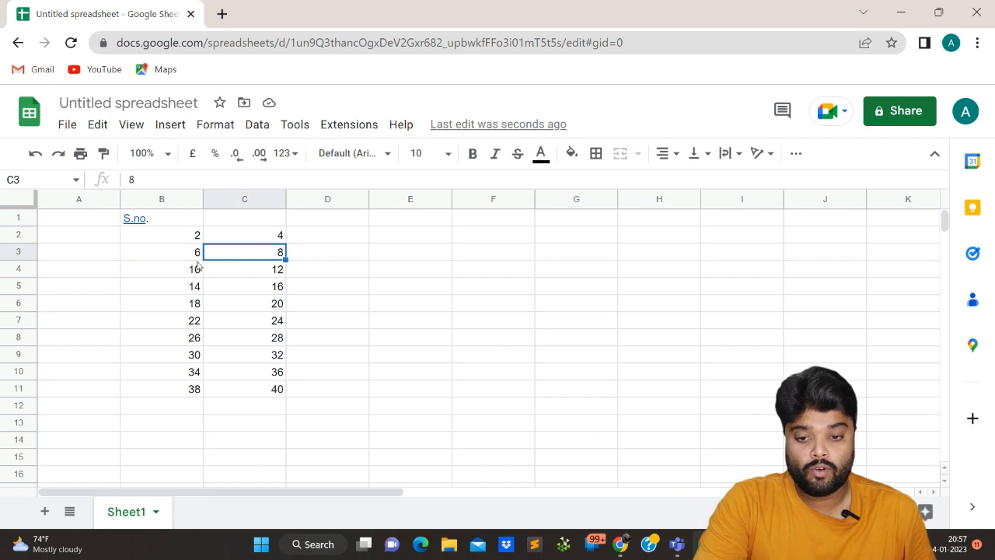
left_click(192, 262)
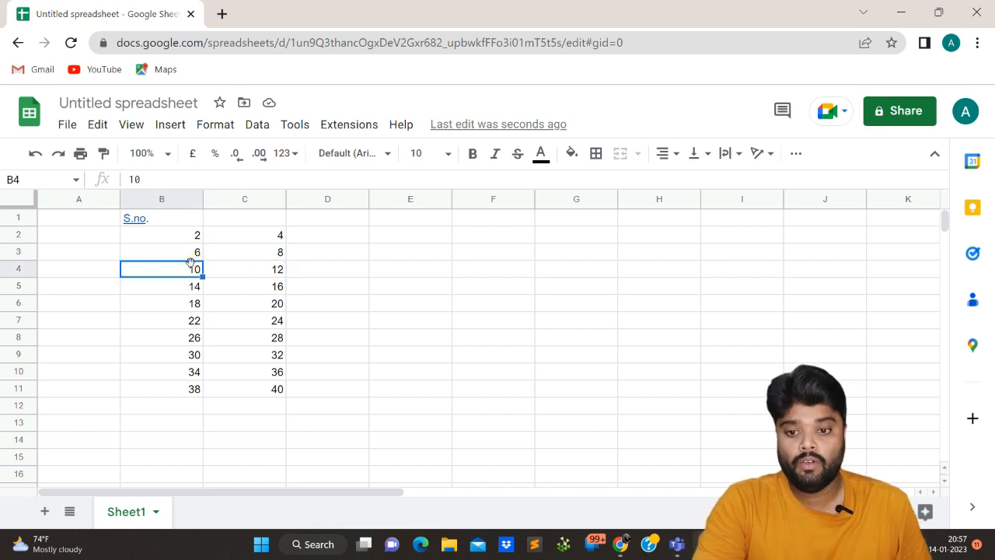
- Set the start argument of the SEQUENCE formula in B2 to 3, keeping the step at 2
left_click(183, 239)
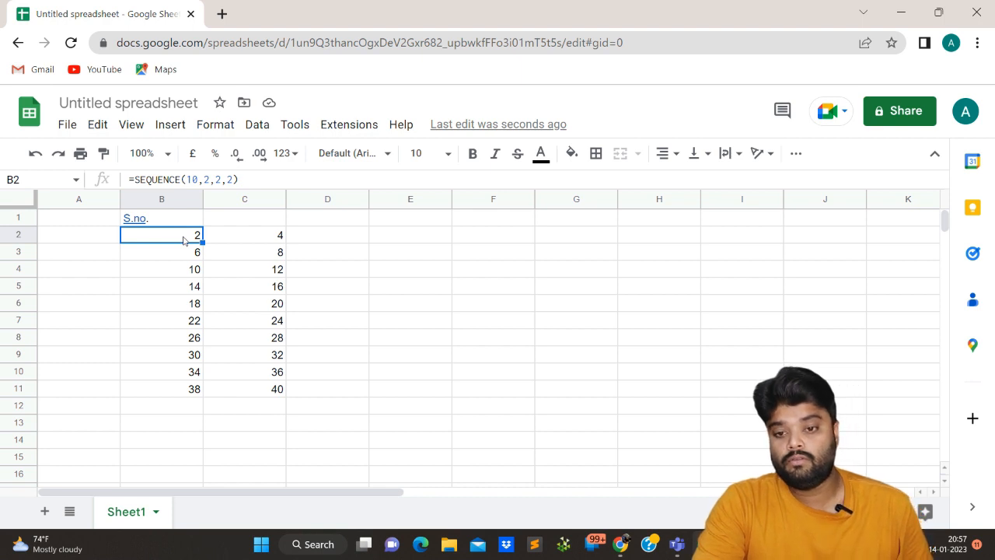
left_click(221, 179)
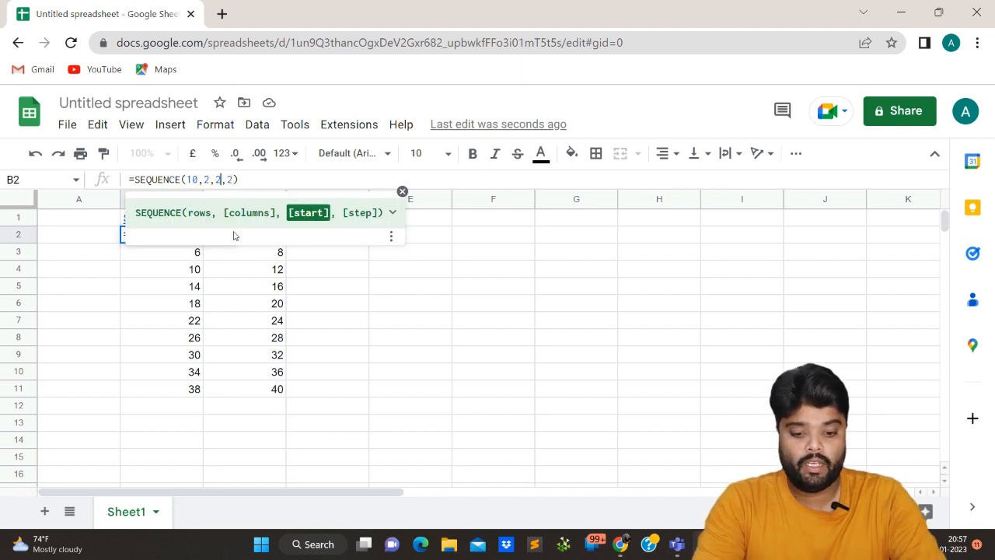
key("BackSpace")
type("3")
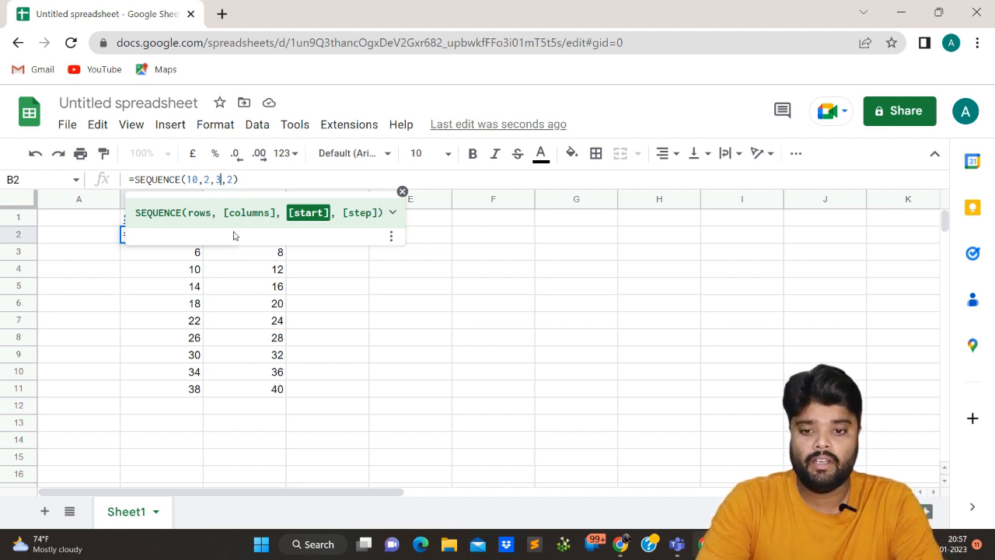
key("Return")
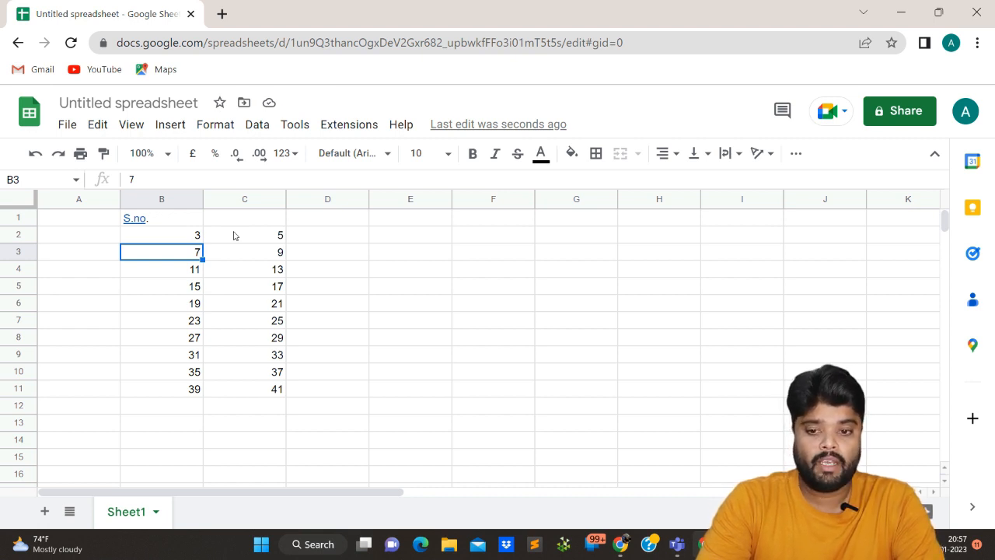
key("Up")
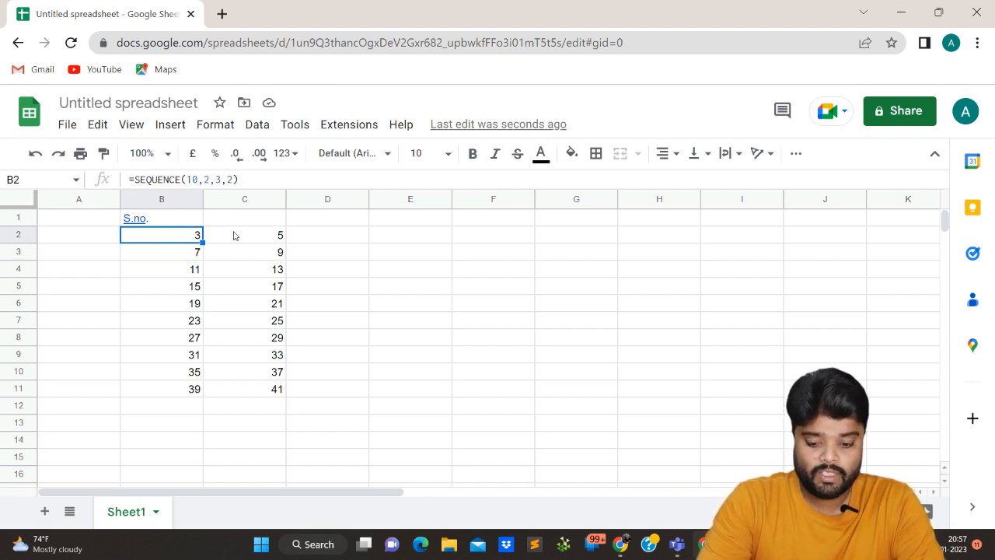
- Undo the successive SEQUENCE formula entries until B2 is empty, leaving only the S.no. heading
key("ctrl+z")
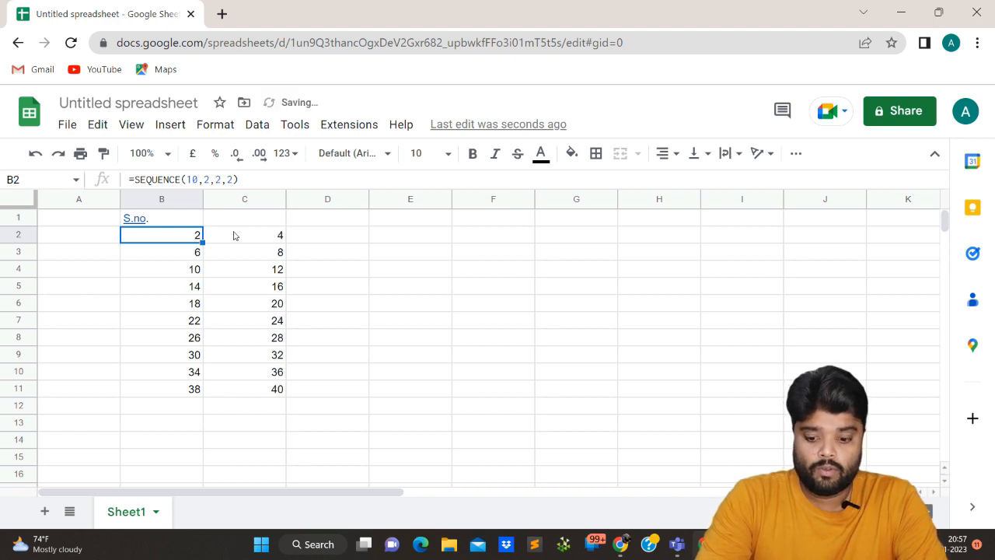
key("ctrl+z")
key("ctrl+z")
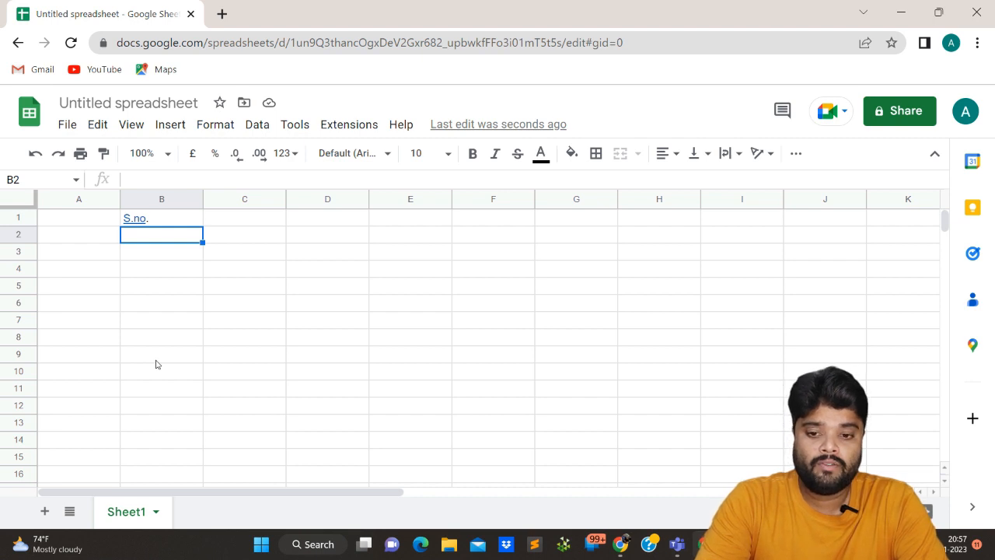
- Enter =SEQUENCE(10,3,1,1) in cell B2 for ten rows, three columns, start 1 and step 1
left_click(244, 230)
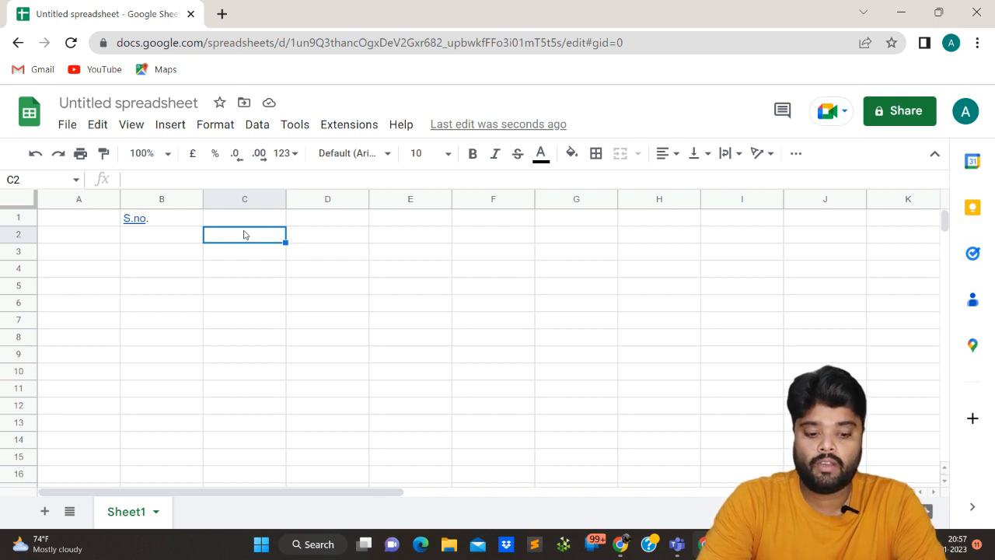
key("Left")
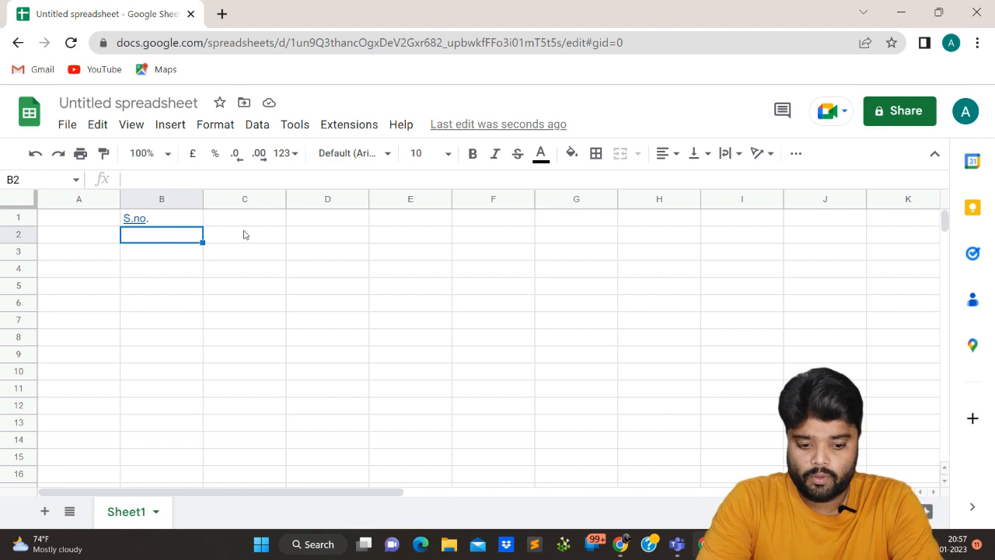
type("=seq")
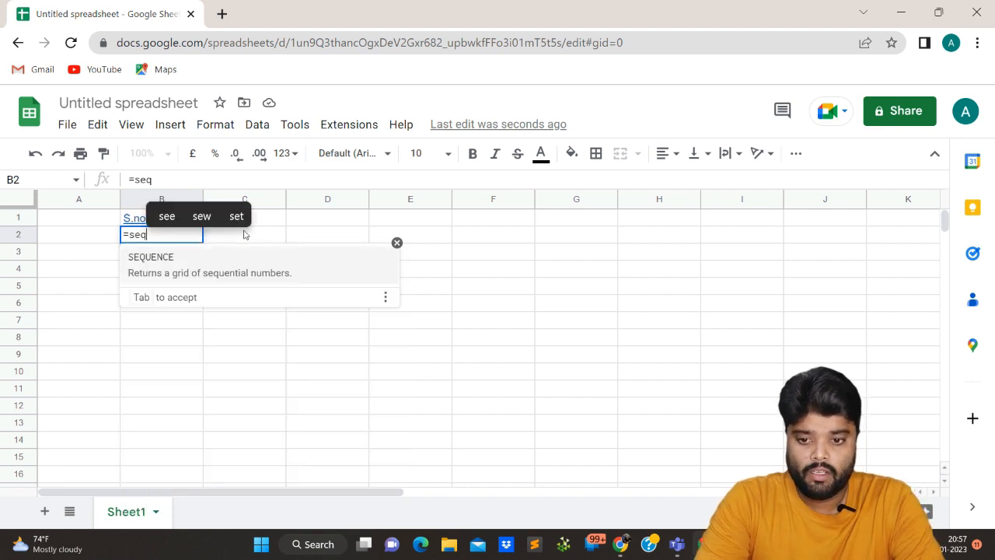
key("Tab")
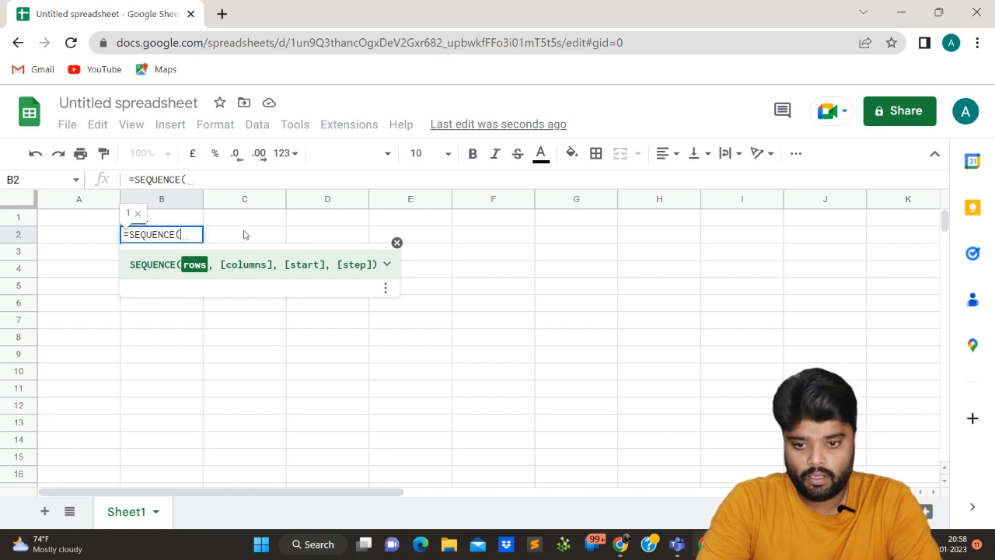
type("10")
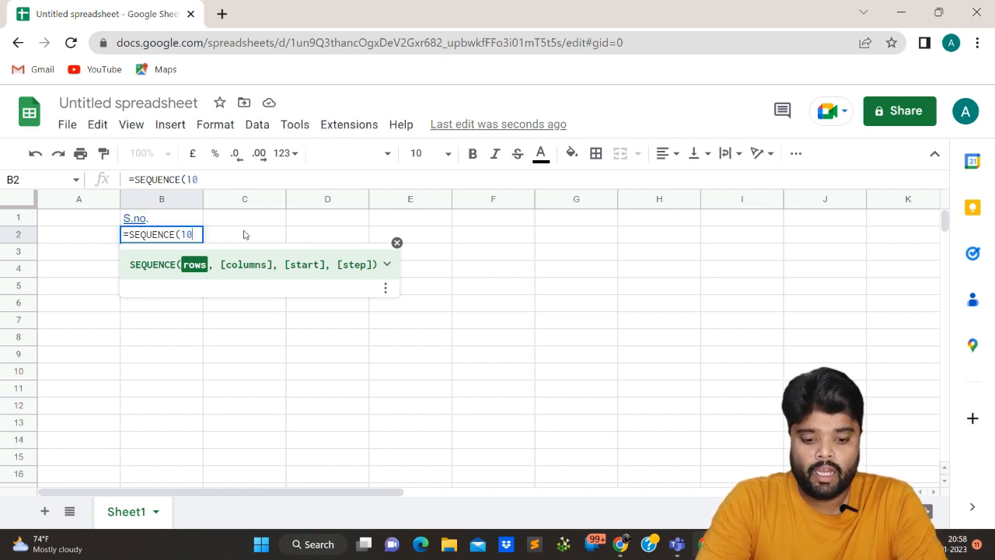
type(", ")
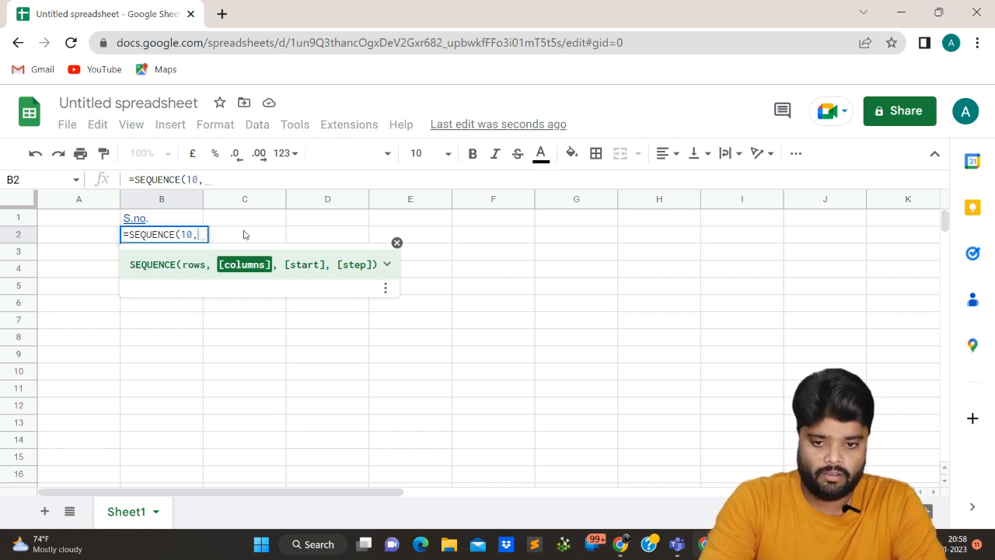
type("3")
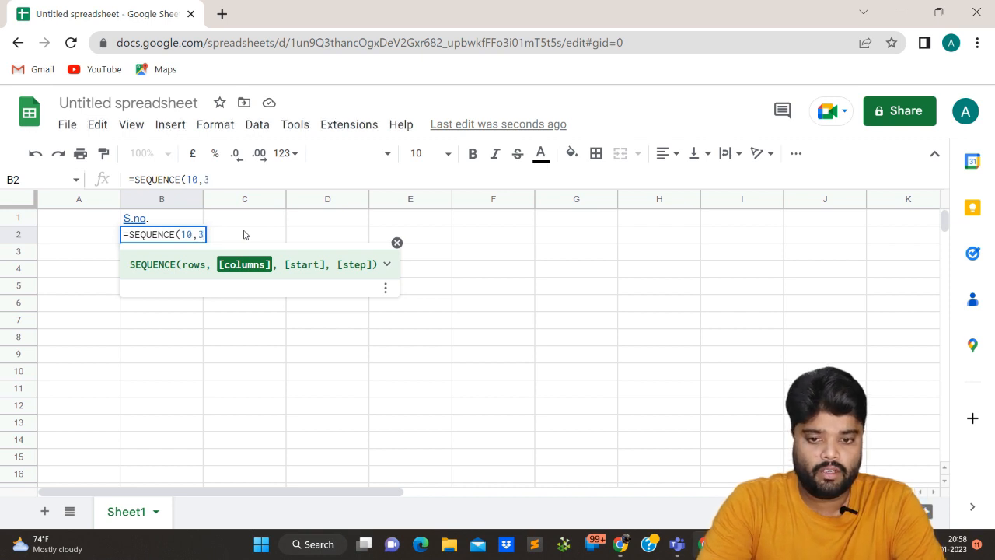
type(", 1,")
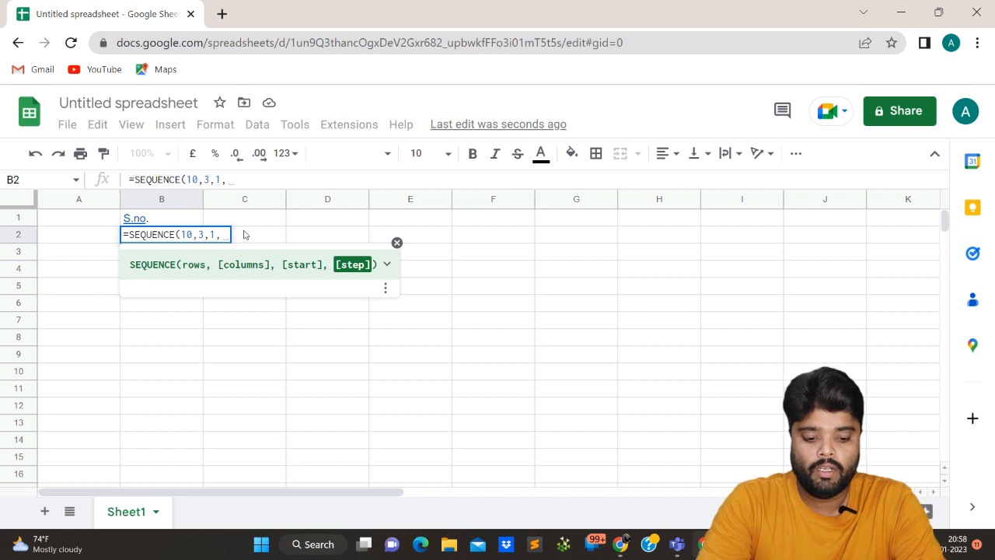
type("1")
key("Return")
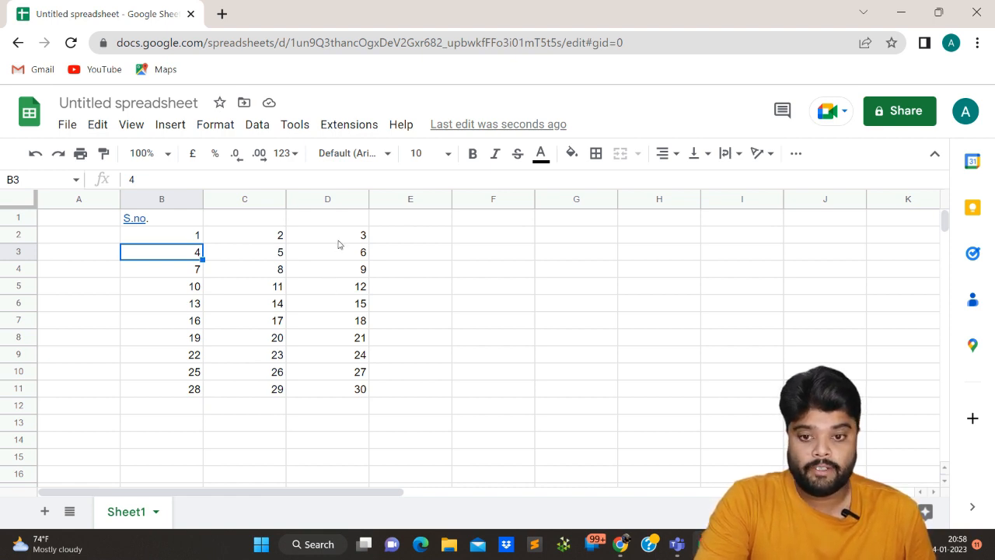
- Undo the three-column formula and enter =SEQUENCE(10,2,1,1) in cell B2 for a two-column numbering
key("ctrl+z")
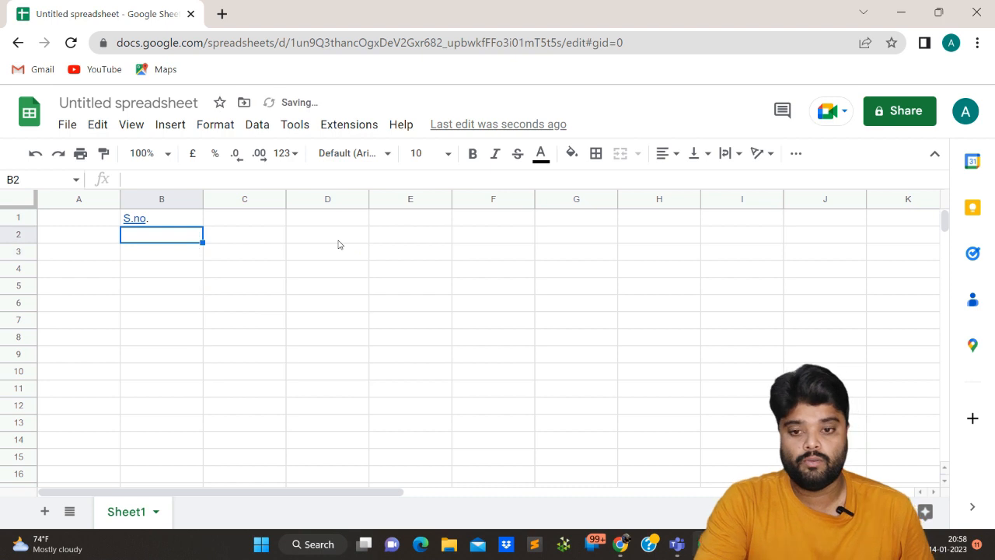
type("=seq")
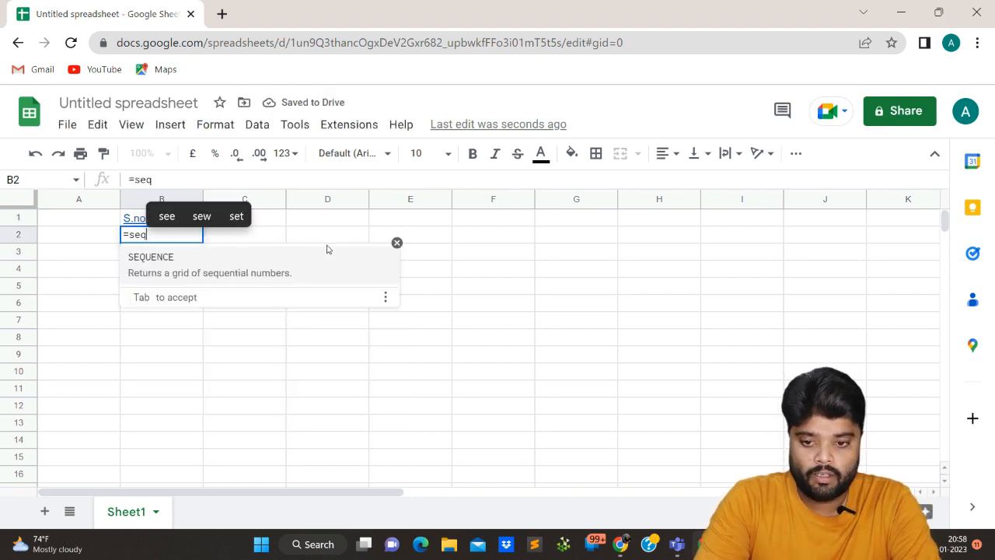
key("Tab")
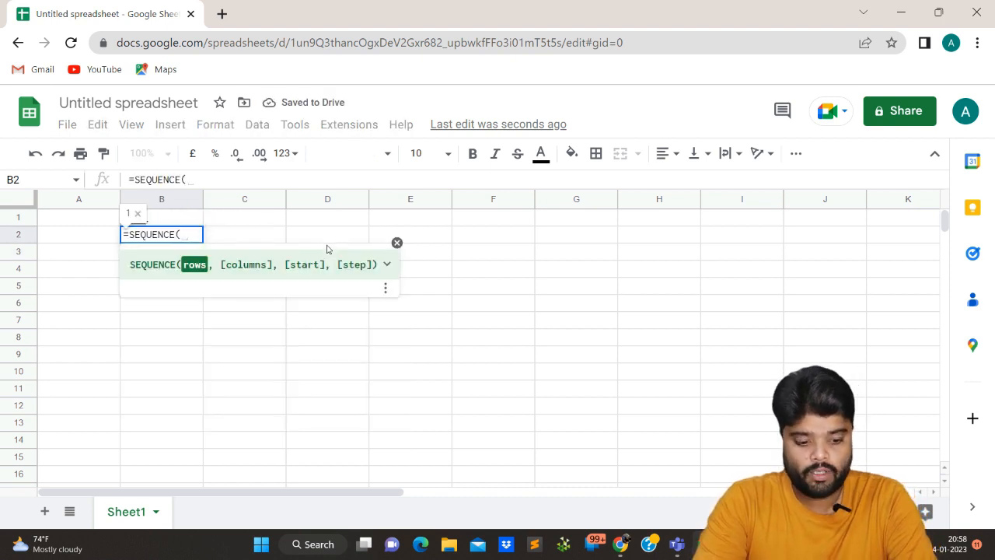
type("10")
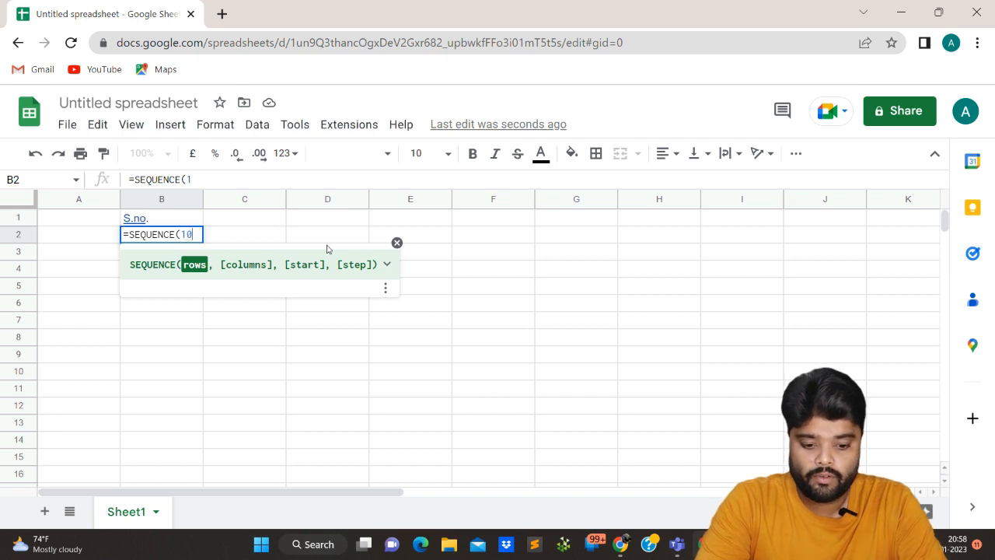
type(", ")
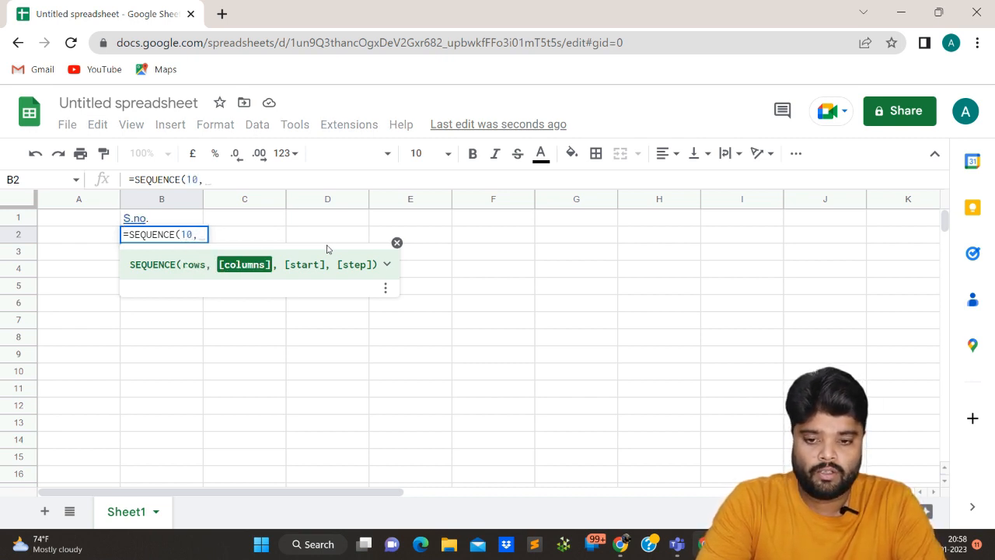
type("2, ")
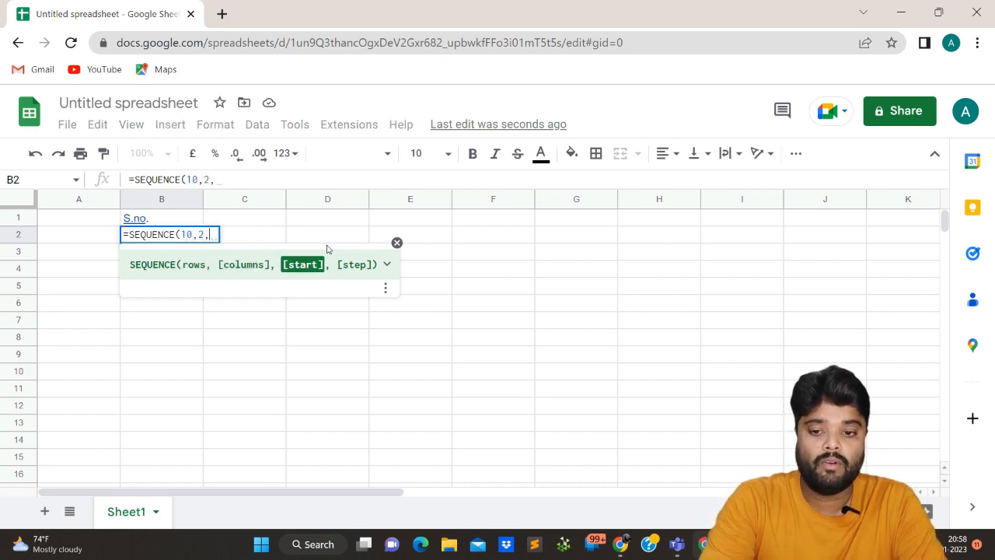
type("1, ")
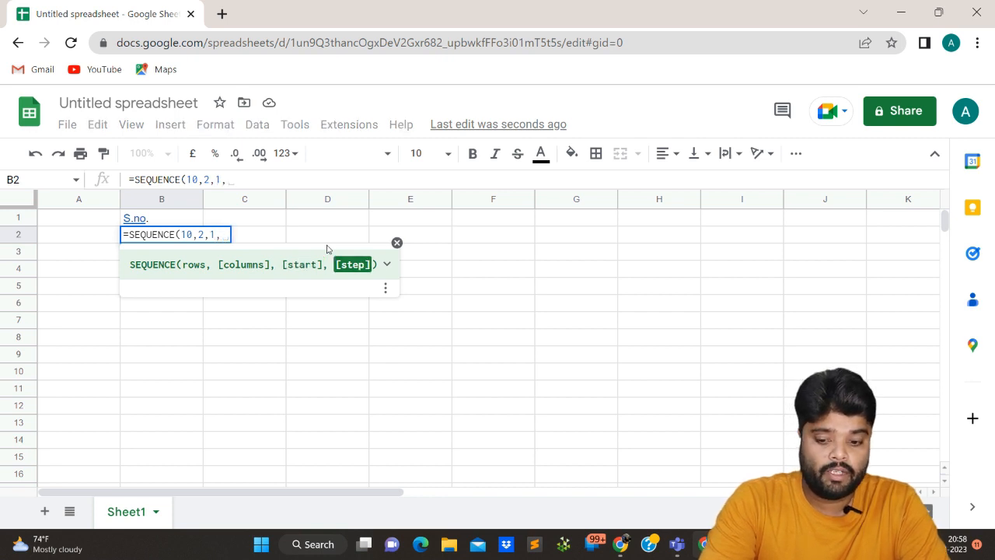
type("1")
key("Return")
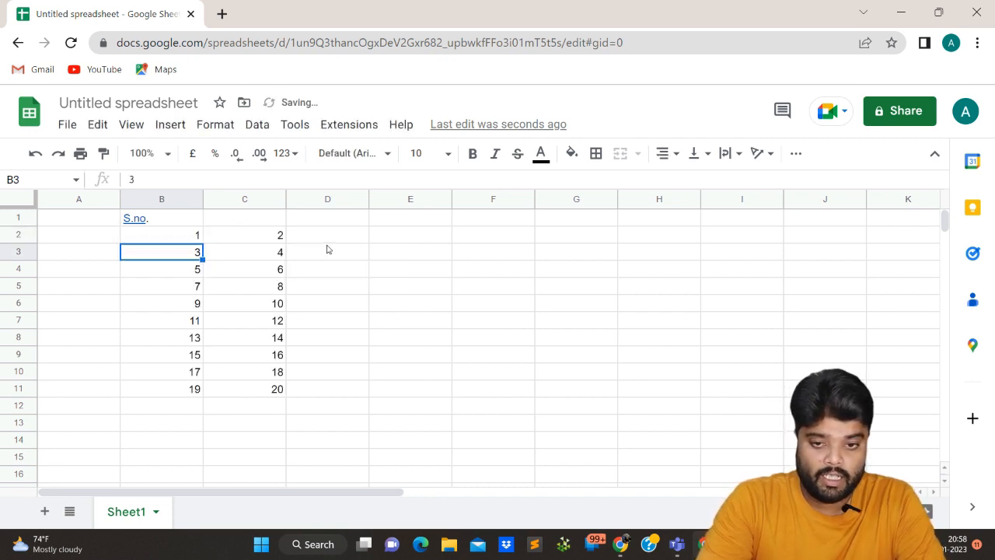
key("Up")
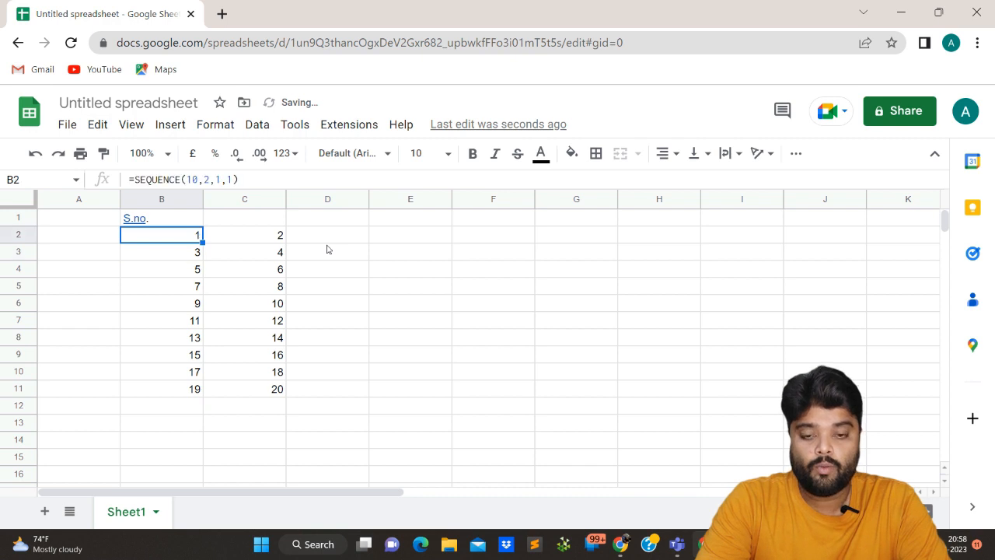
- Wrap the SEQUENCE formula in B2 in TRANSPOSE so it reads =transpose(SEQUENCE(10,2,1,1))
key("Right")
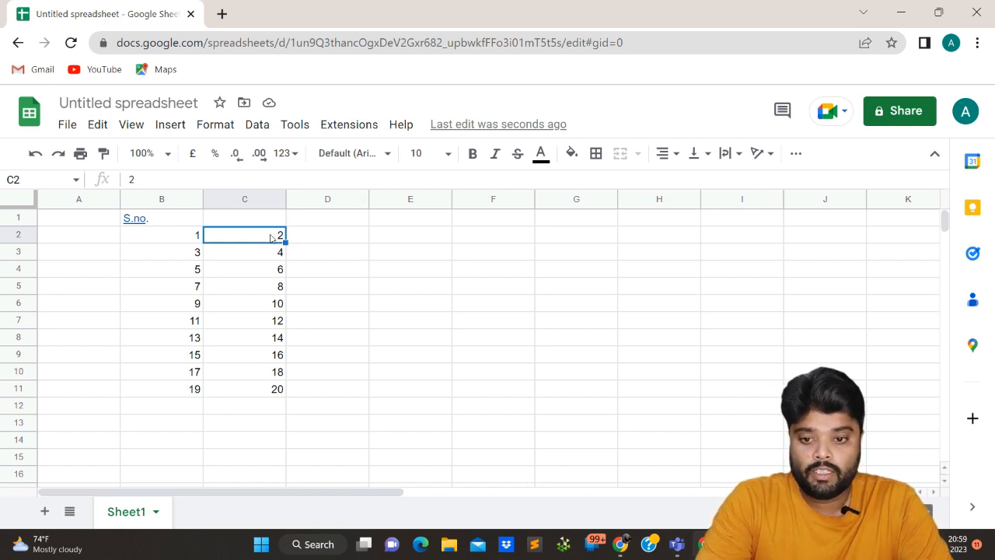
key("Left")
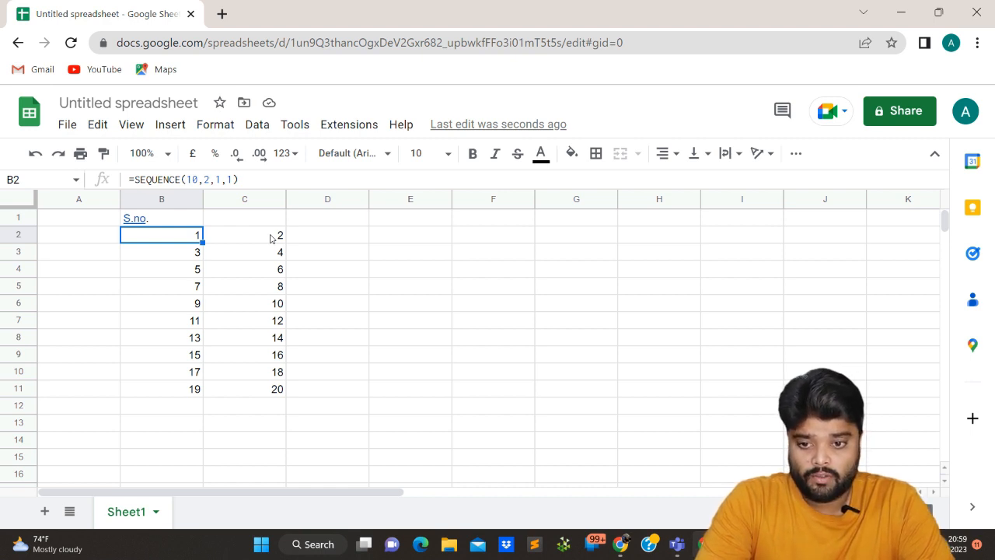
left_click(131, 179)
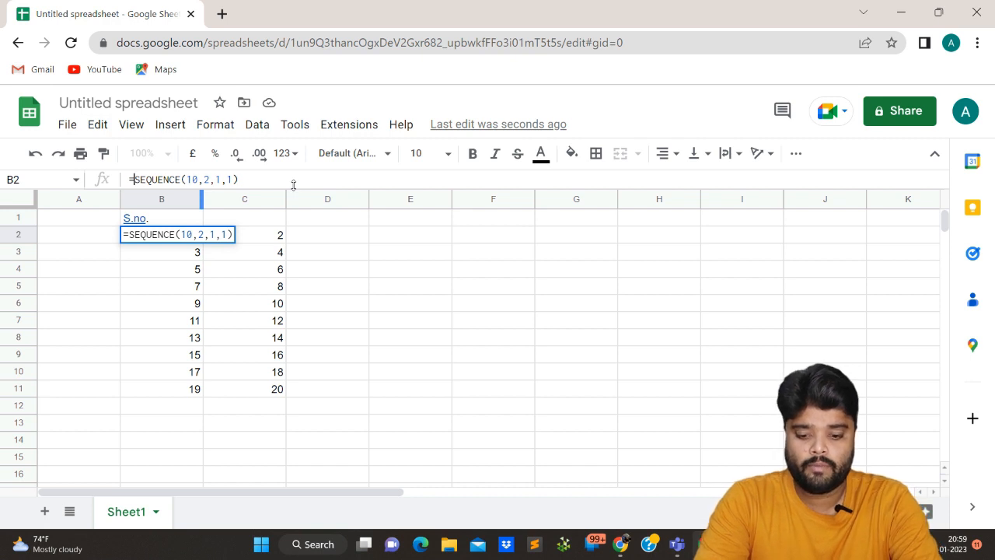
type("transpose")
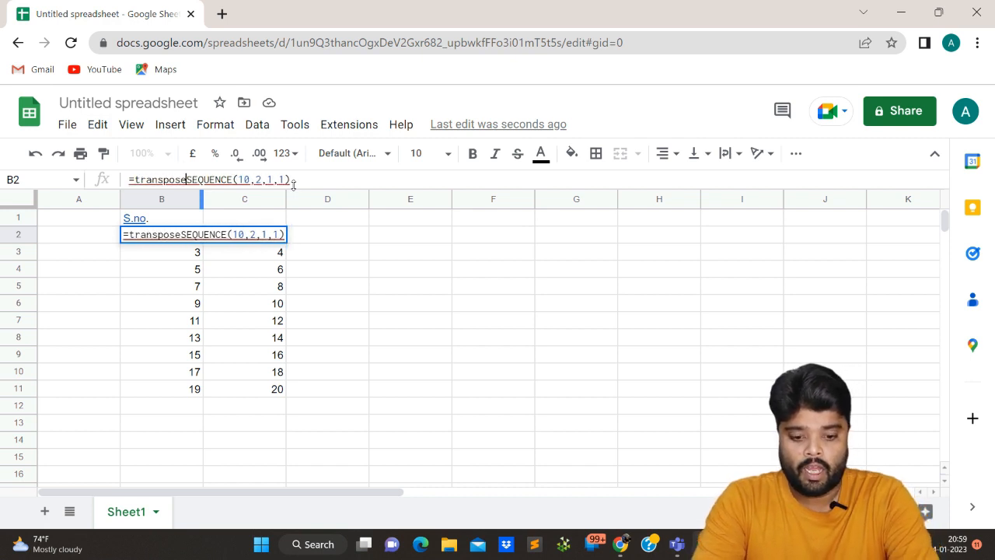
type("(")
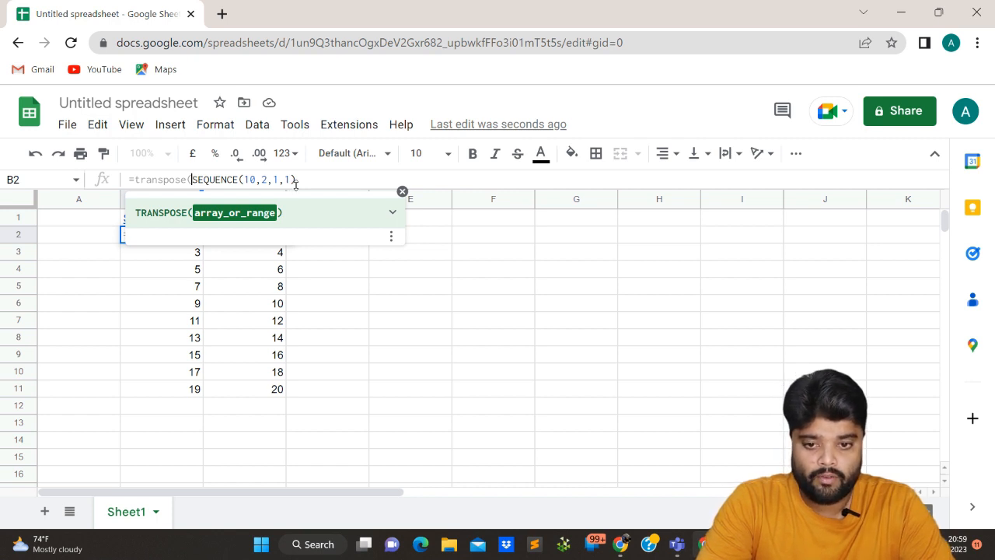
left_click(299, 181)
type(")")
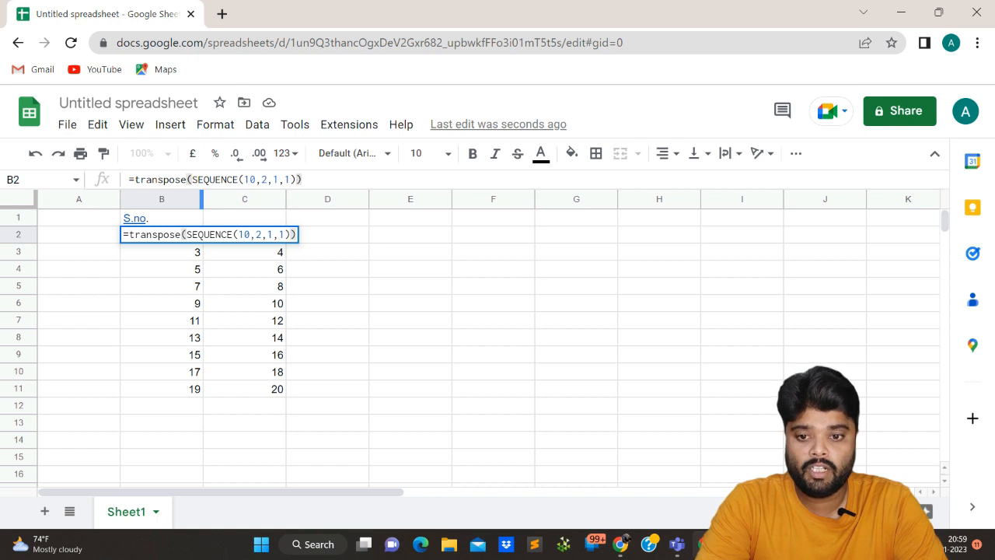
key("Return")
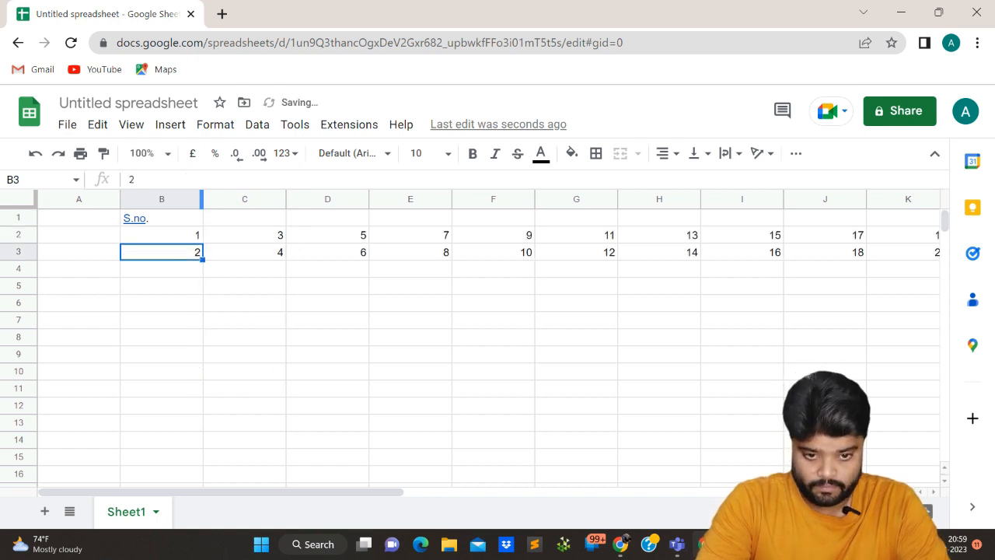
- Try a columns argument of 1 in the transposed SEQUENCE formula in B2, and undo that change
left_click(180, 233)
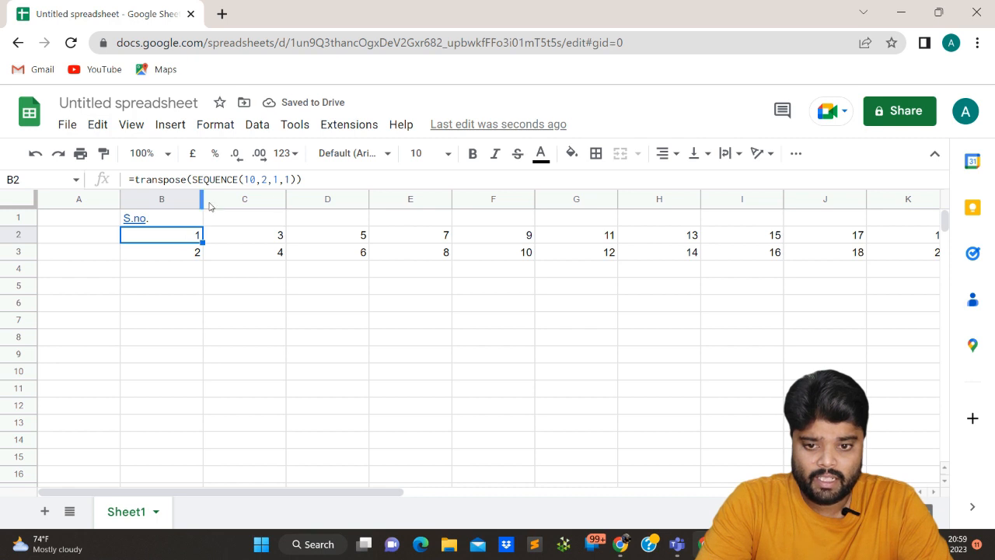
left_click(267, 179)
key("BackSpace")
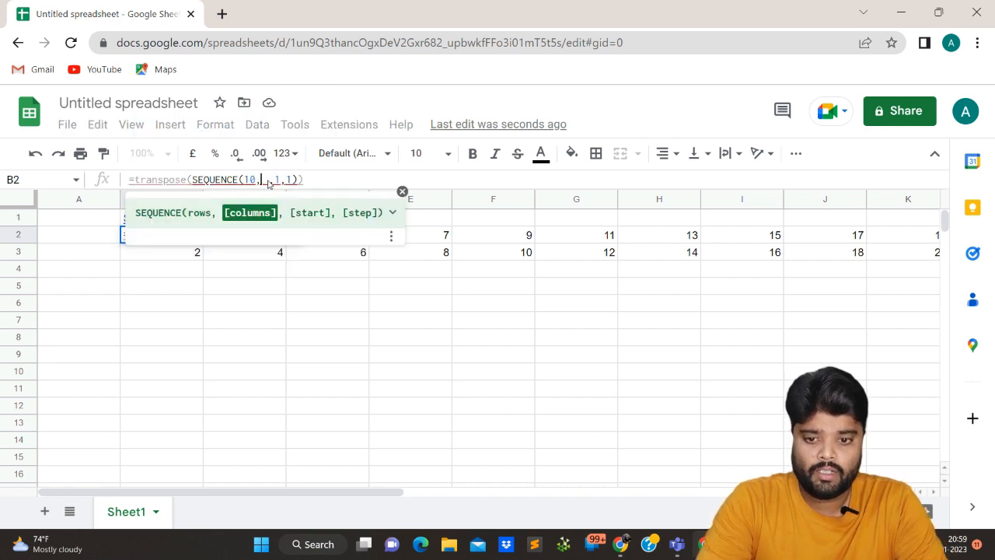
type("1")
key("Return")
key("ctrl+z")
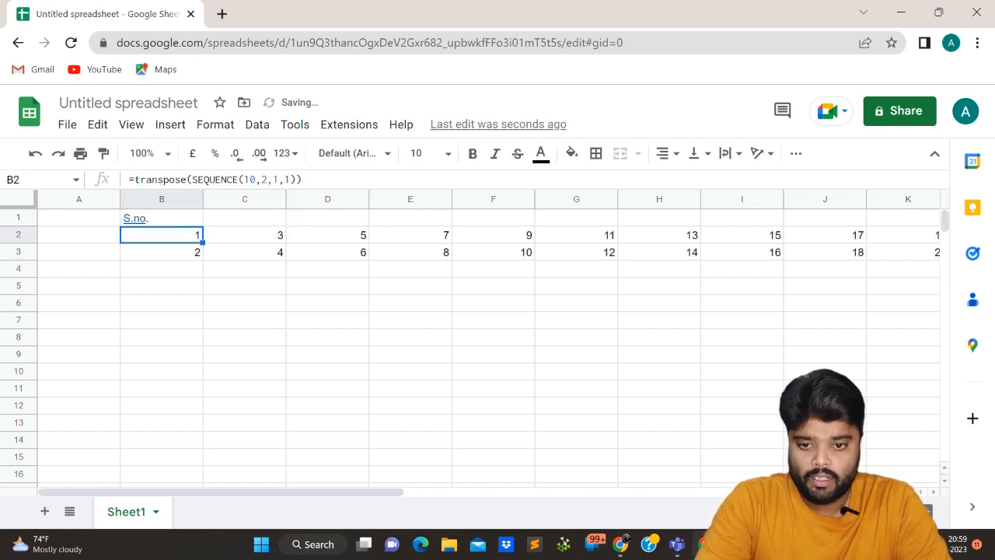
- Set the rows argument of the transposed SEQUENCE formula in B2 to 1
left_click(257, 180)
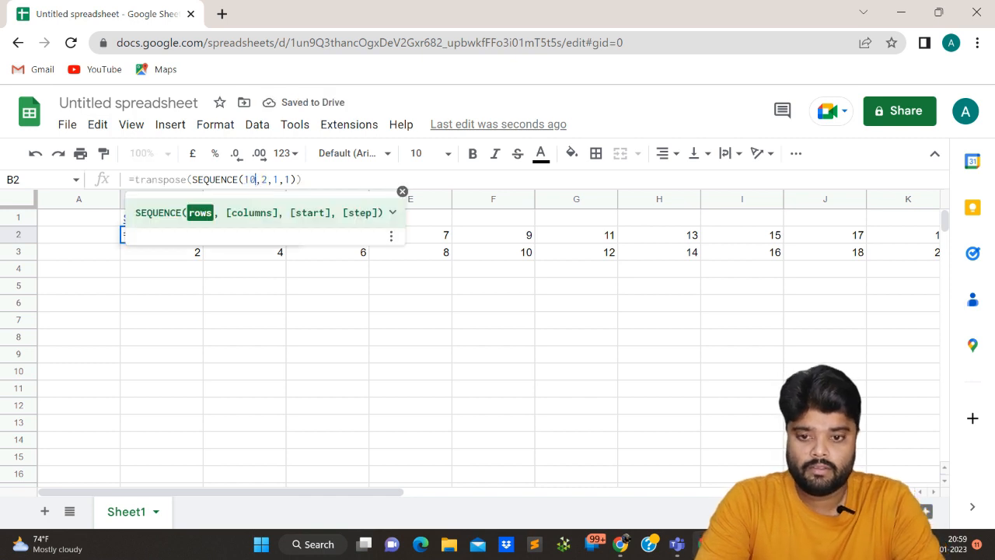
key("BackSpace")
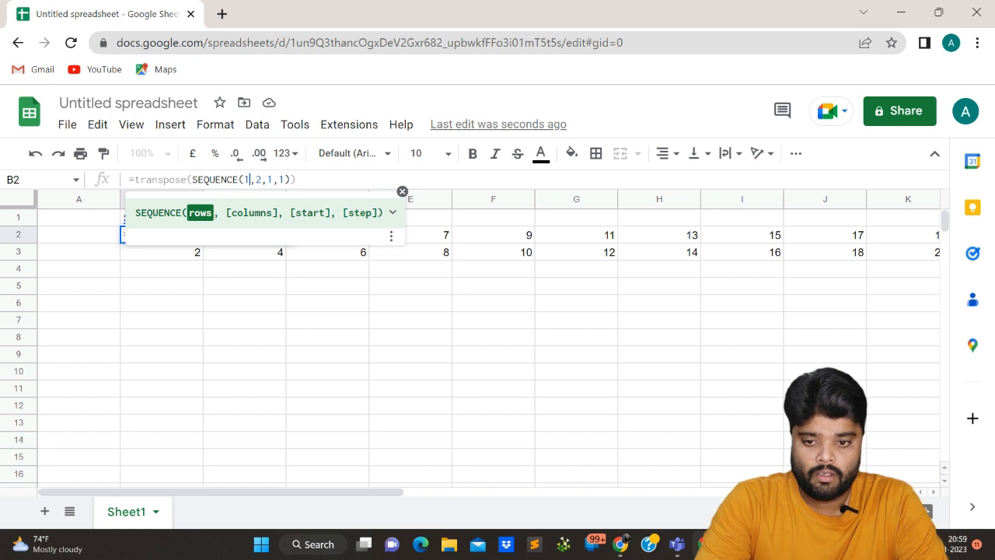
key("Return")
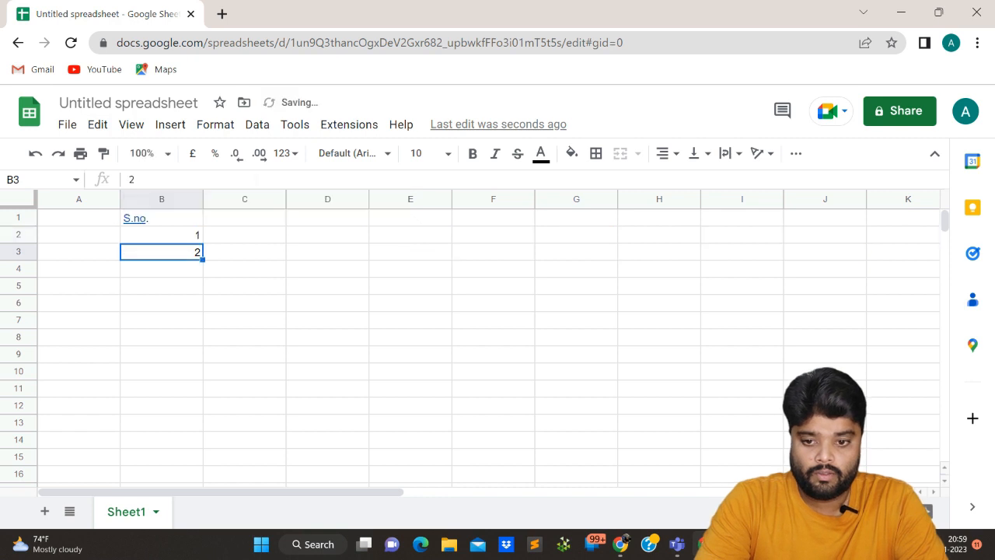
- Set the columns argument of the transposed formula in B2 to 3, giving =transpose(SEQUENCE(1,3,1,1))
left_click(195, 237)
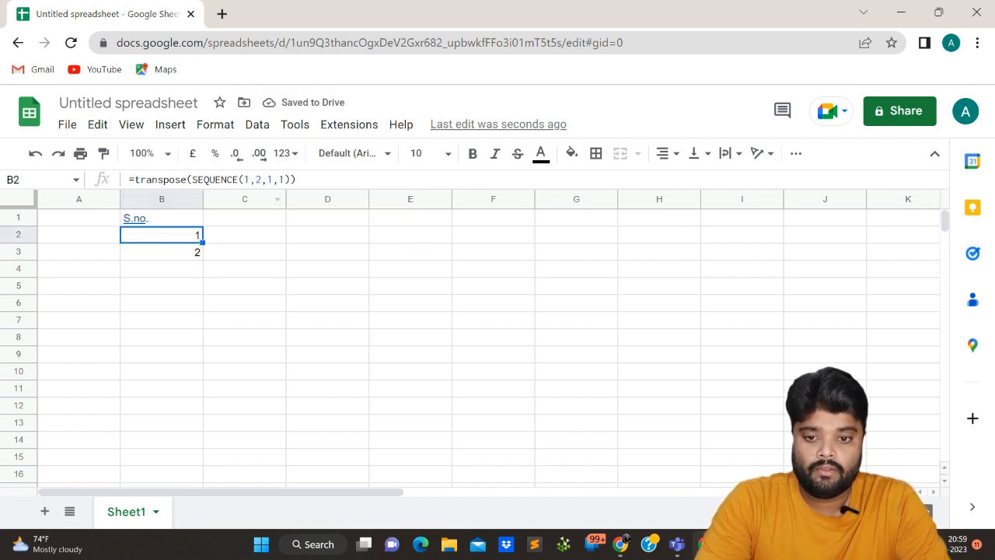
left_click(261, 179)
key("BackSpace")
type("3")
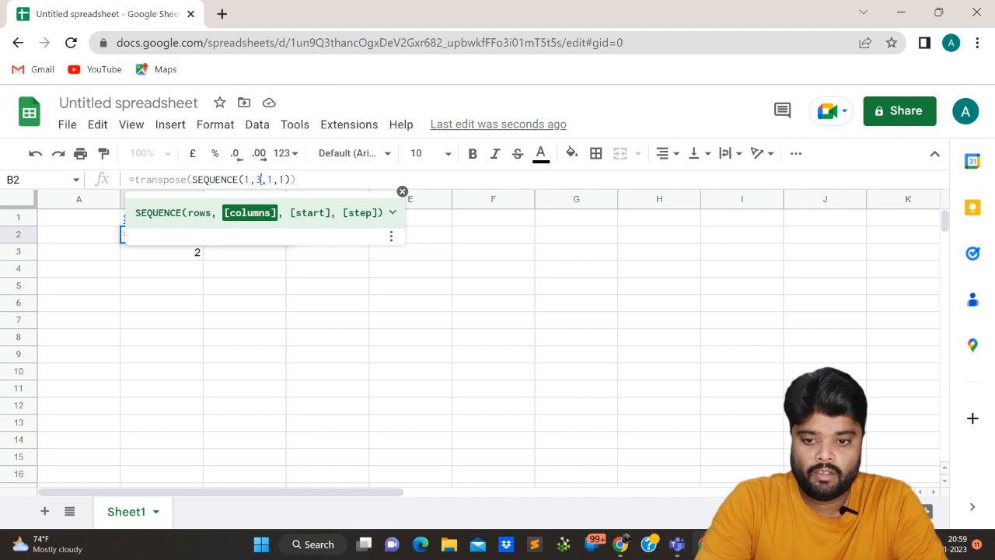
key("Return")
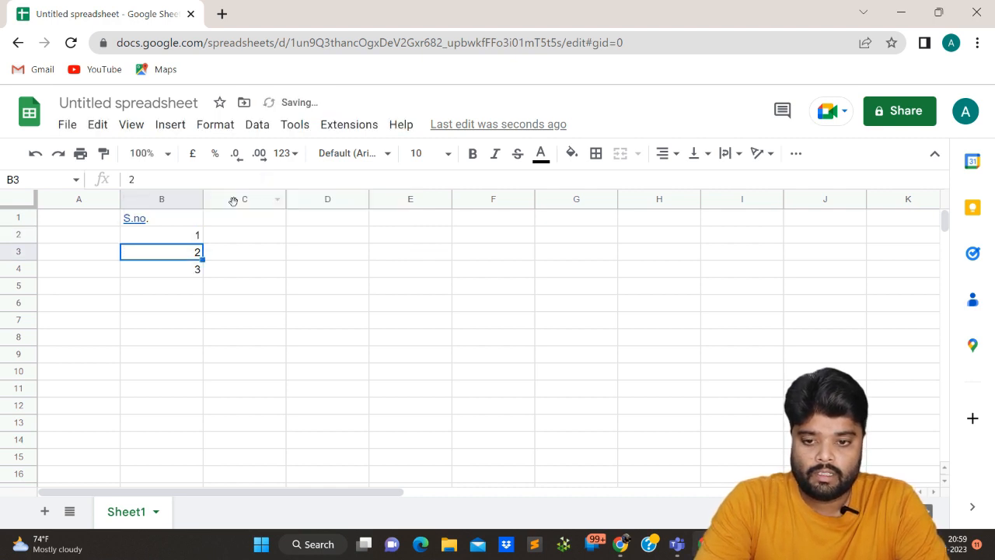
- Set the rows argument of the transposed formula in B2 to 10, giving =transpose(SEQUENCE(10,3,1,1))
left_click(182, 235)
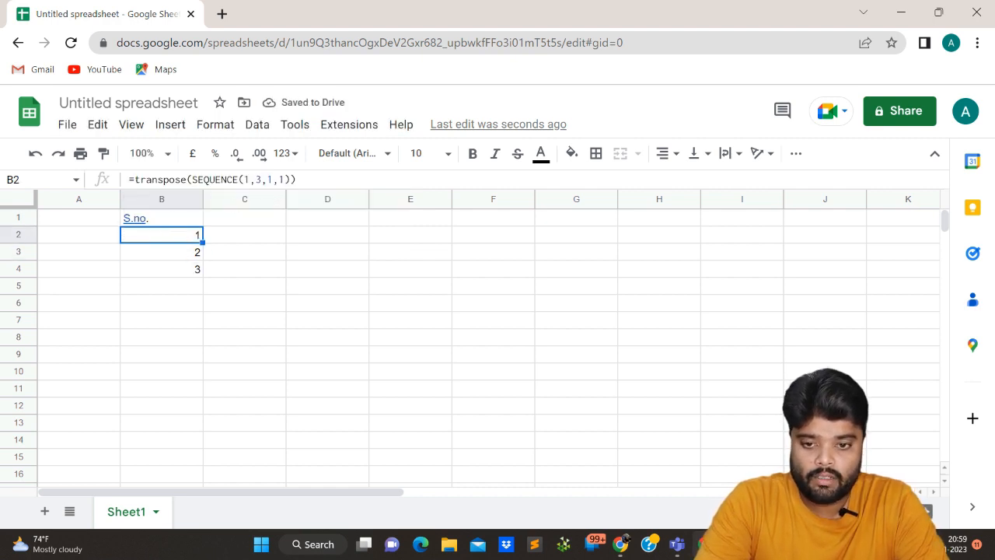
mouse_move(135, 219)
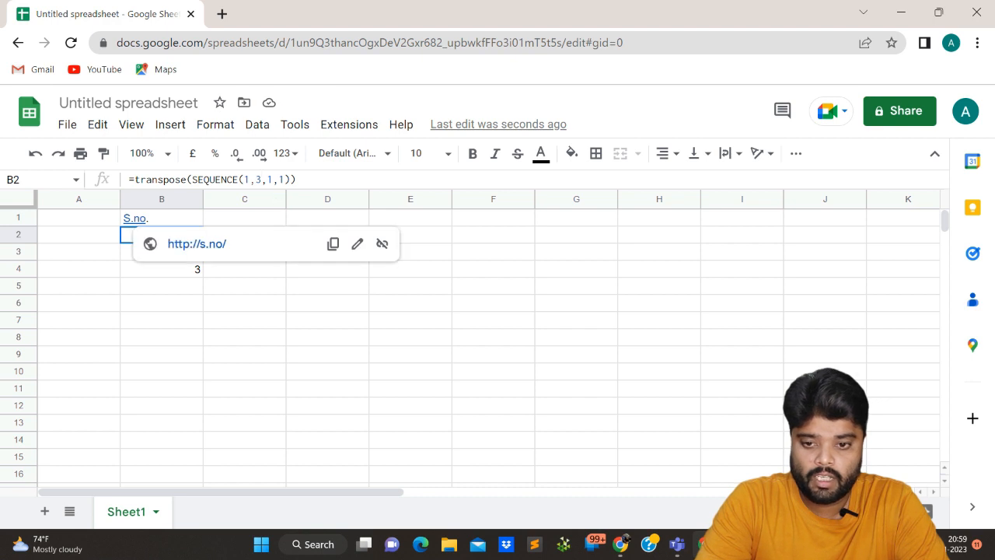
left_click(248, 179)
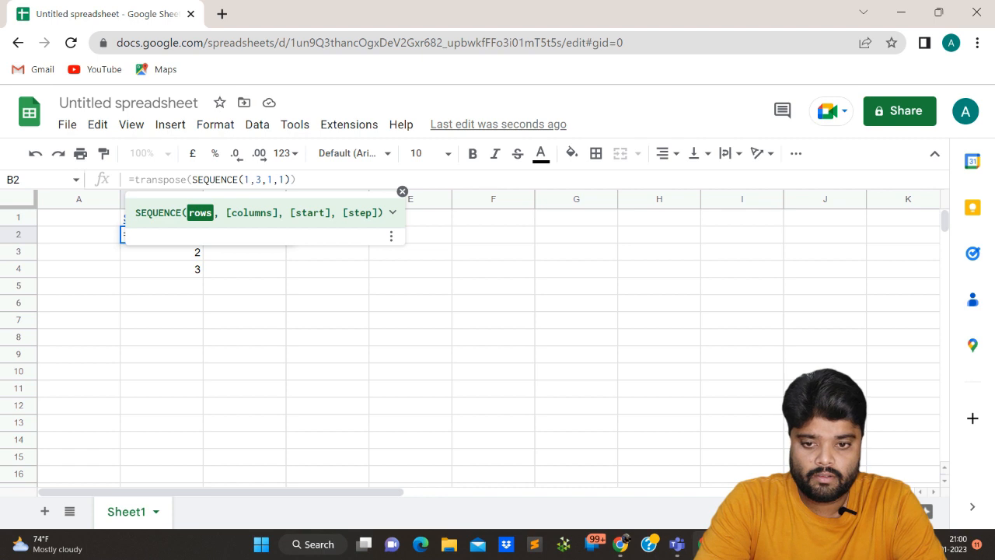
type("0")
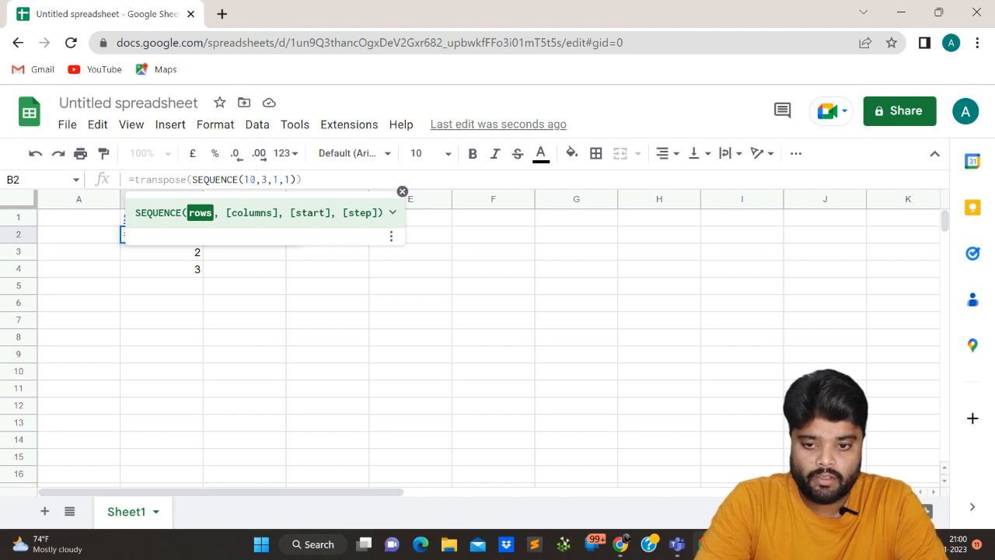
key("Return")
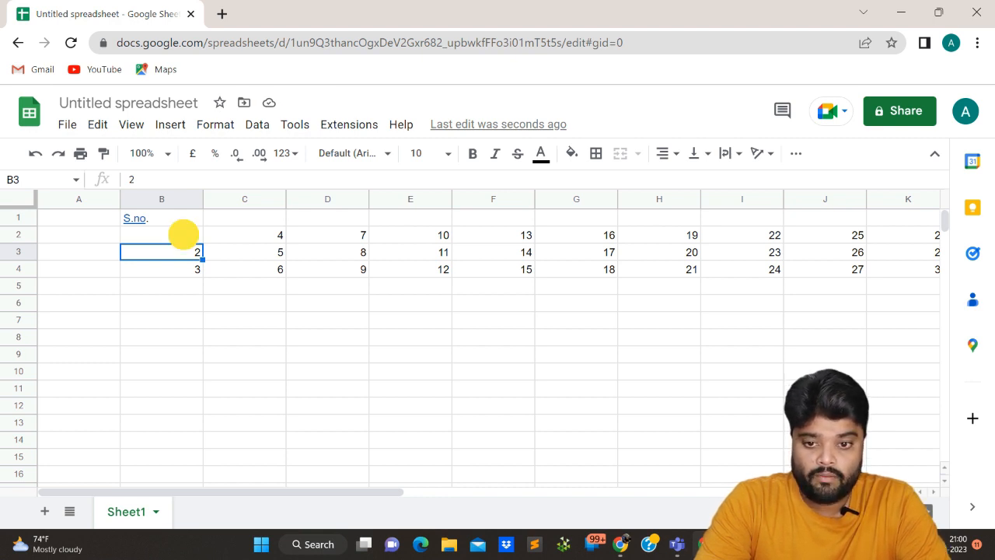
- Replace the whole formula in B2 with a newly written =TRANSPOSE(SEQUENCE(10,2,1,1))
left_click(183, 234)
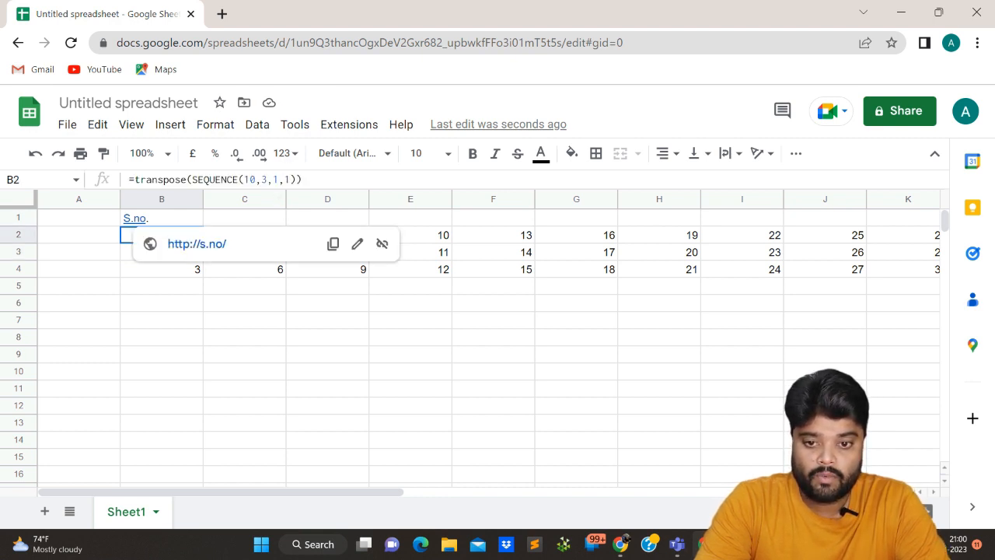
left_click_drag(305, 180, 71, 178)
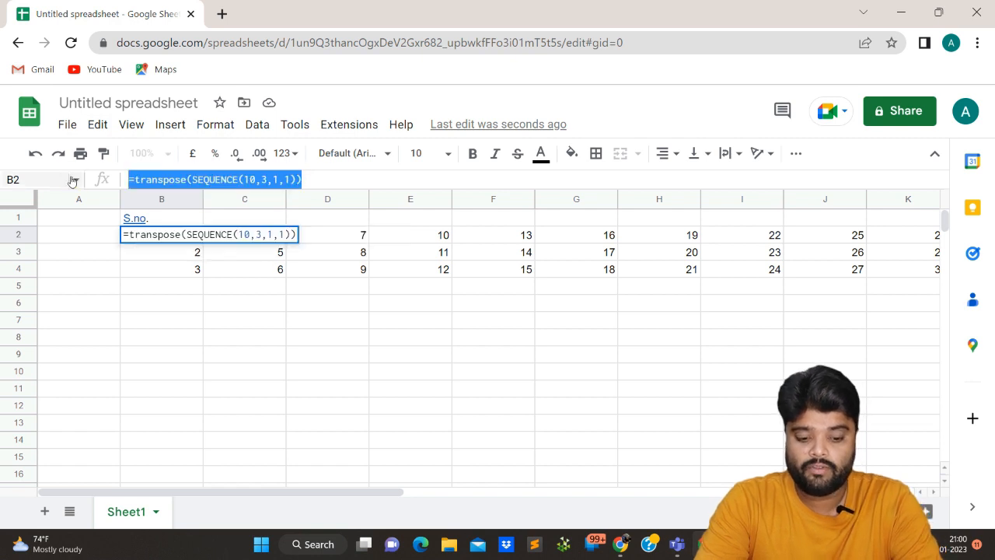
key("BackSpace")
type("=tr")
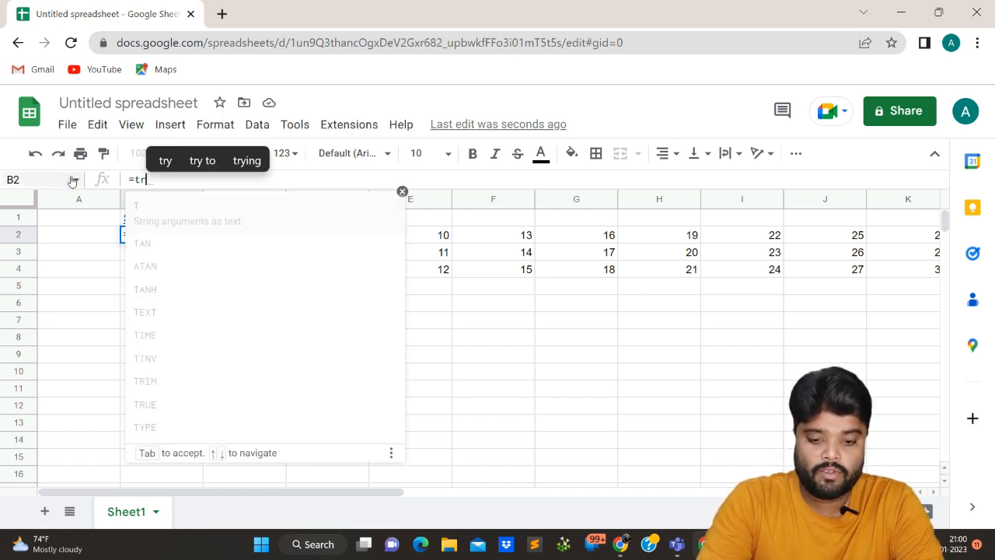
type("ansp")
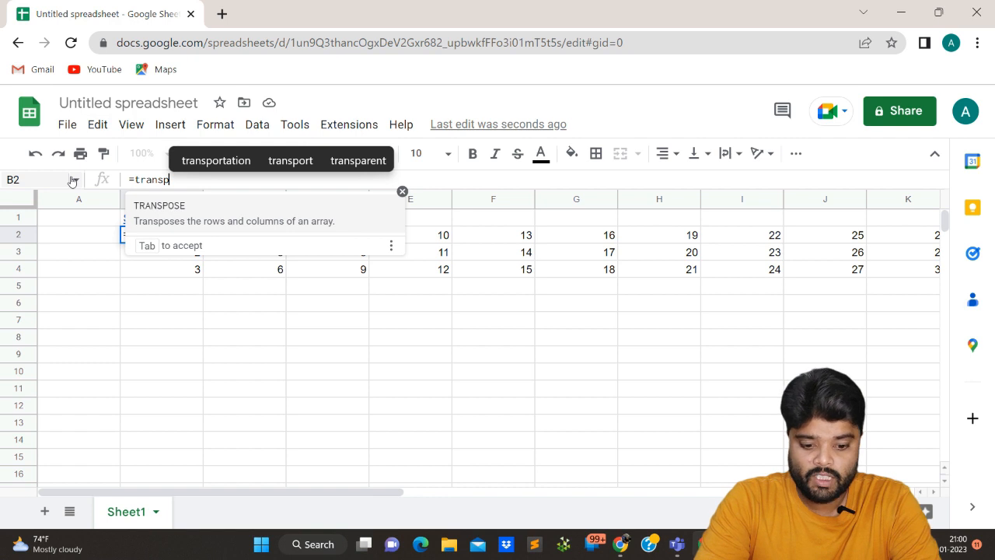
key("Tab")
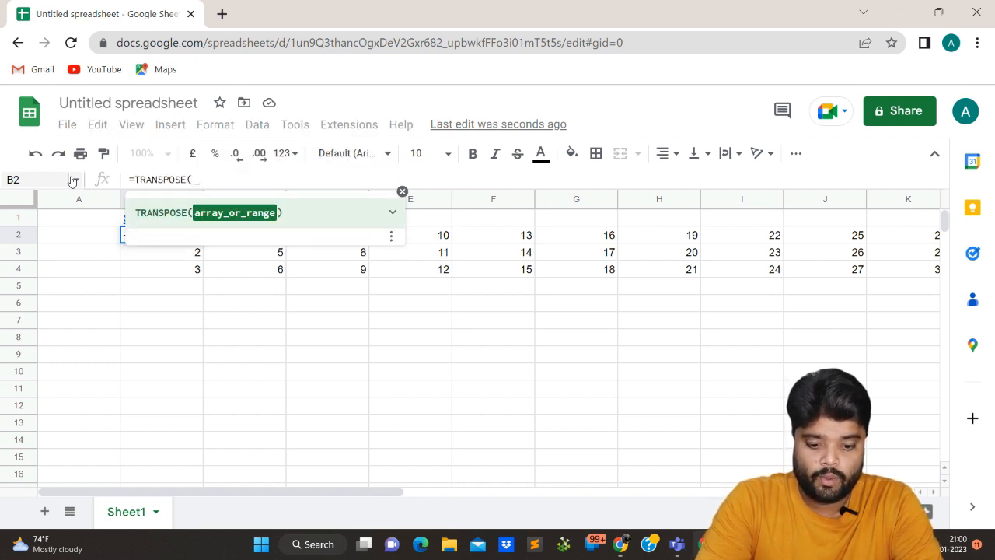
type("seq")
key("Tab")
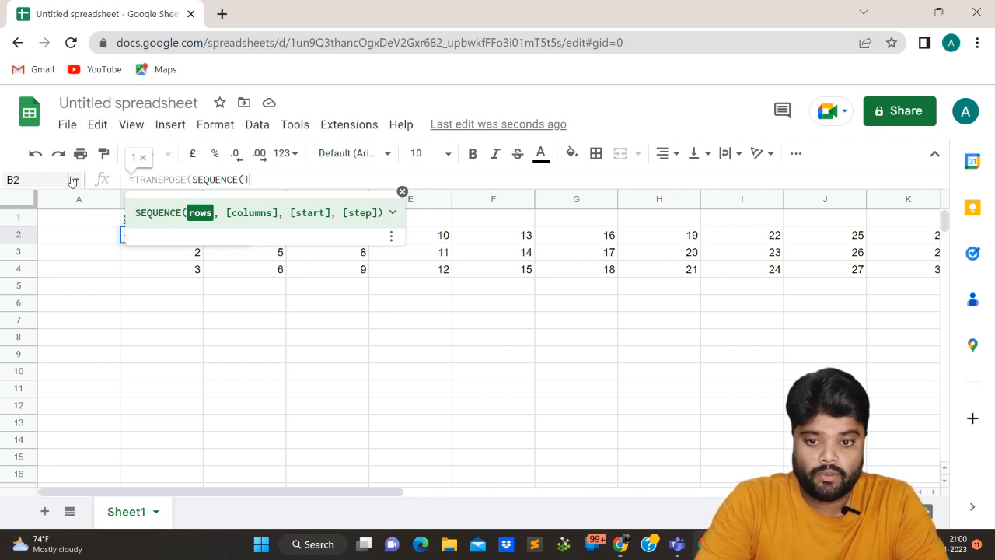
type("10,")
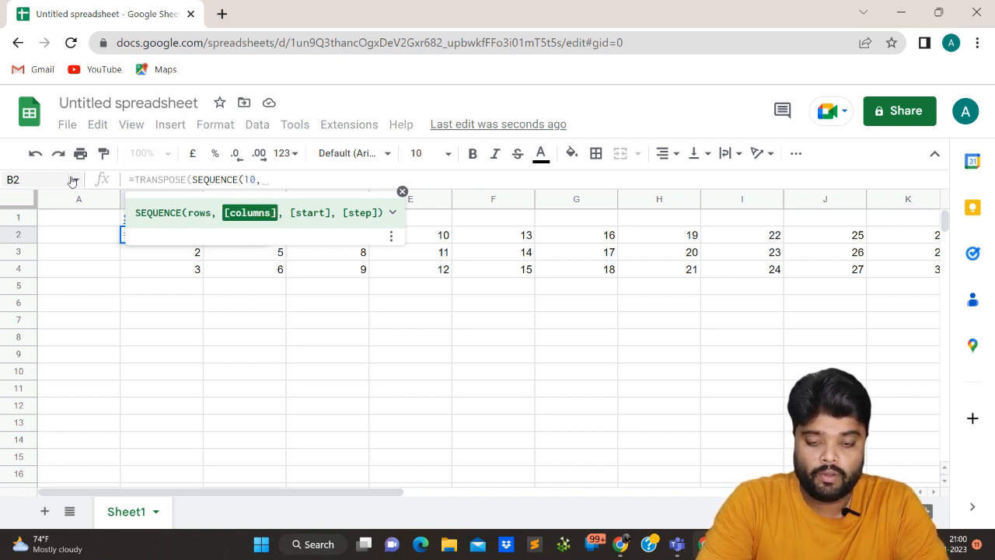
type("2,1,,")
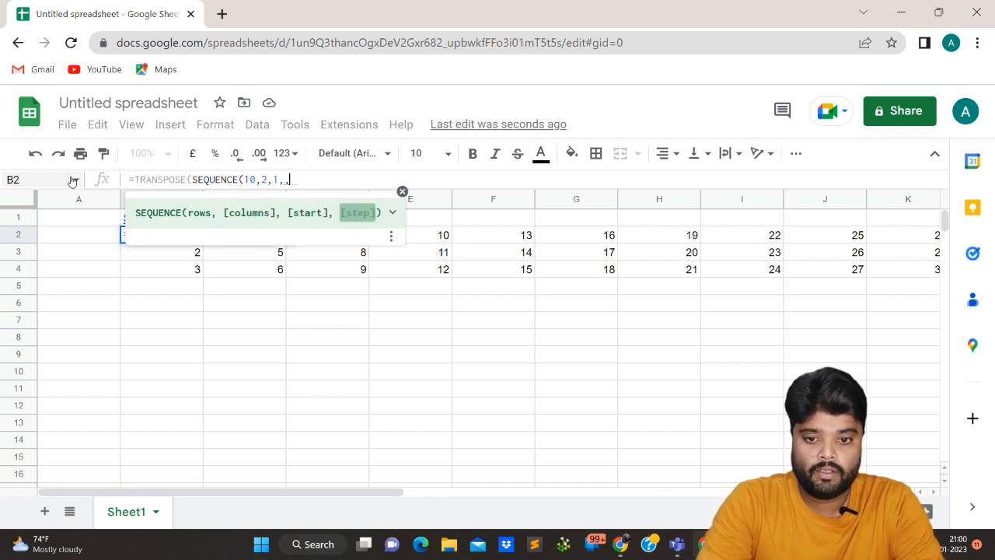
key("BackSpace")
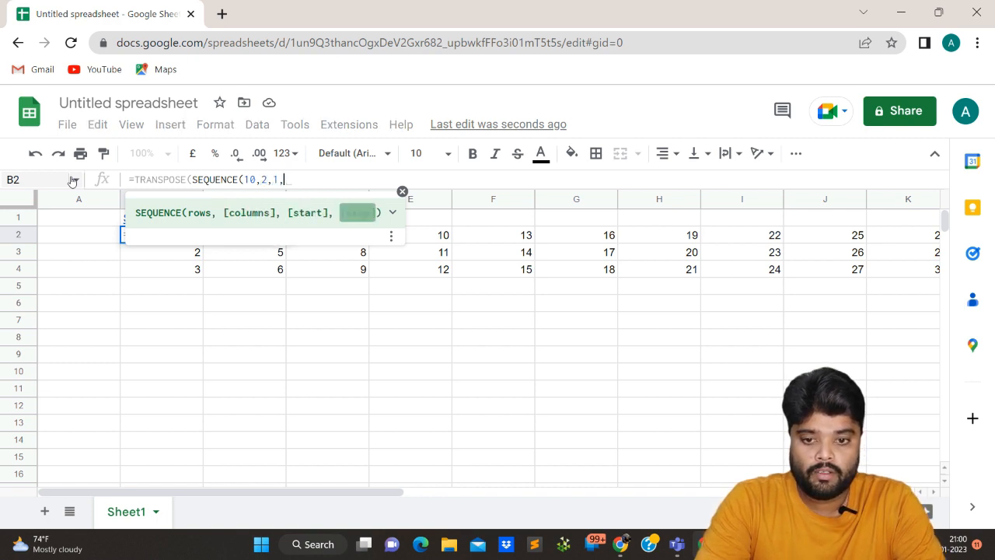
type("1))")
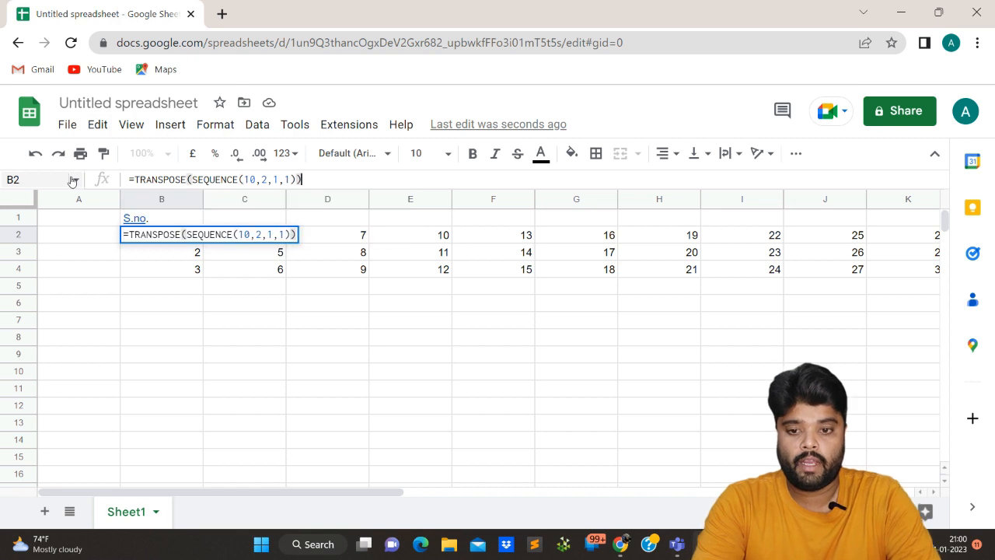
key("Return")
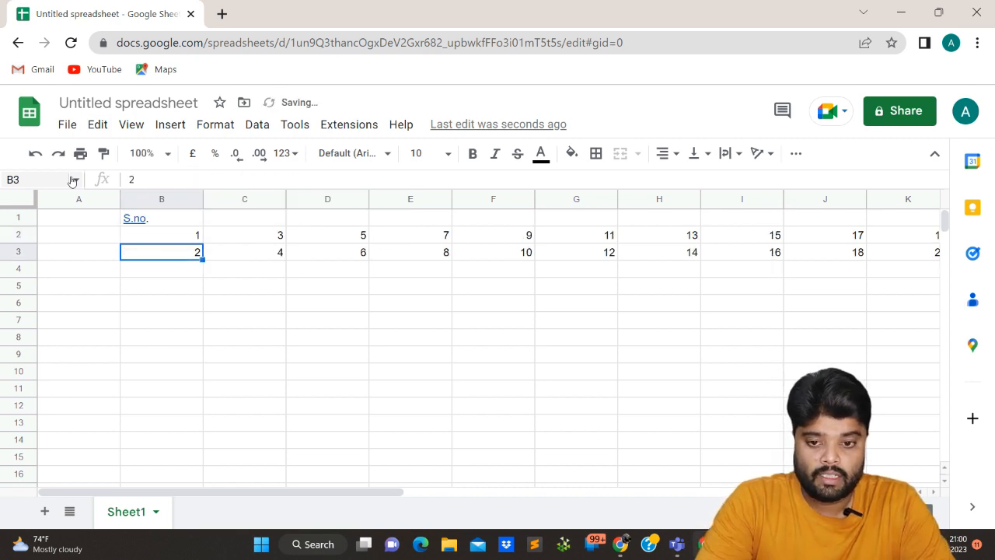
- Examine how the transposed numbers run across row 2, cell by cell from B2, and return to the row's start
key("Up")
key("Right")
key("Right")
key("Right")
key("Right")
key("Right")
key("Right")
key("Right")
key("Right")
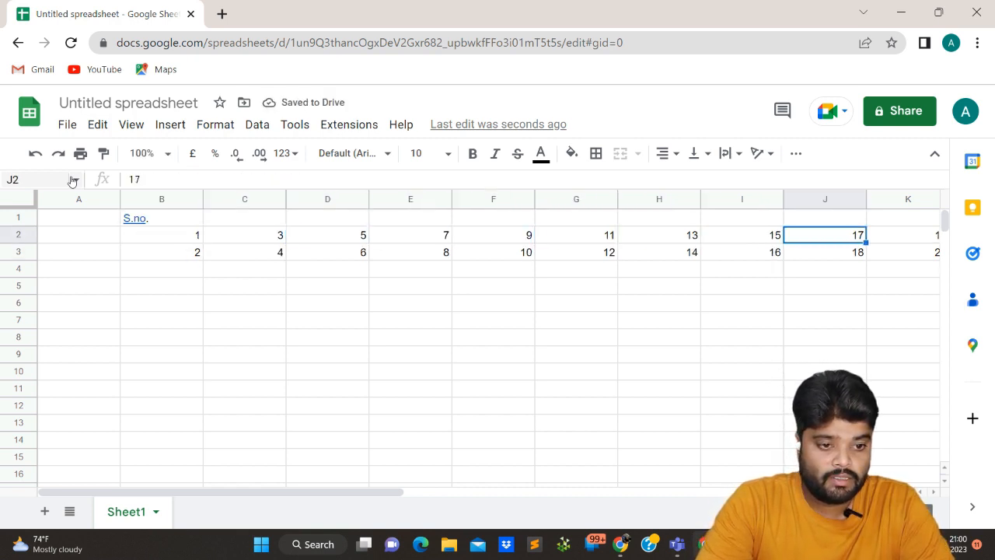
key("Right")
key("Right")
key("Left")
key("Left")
key("Home")
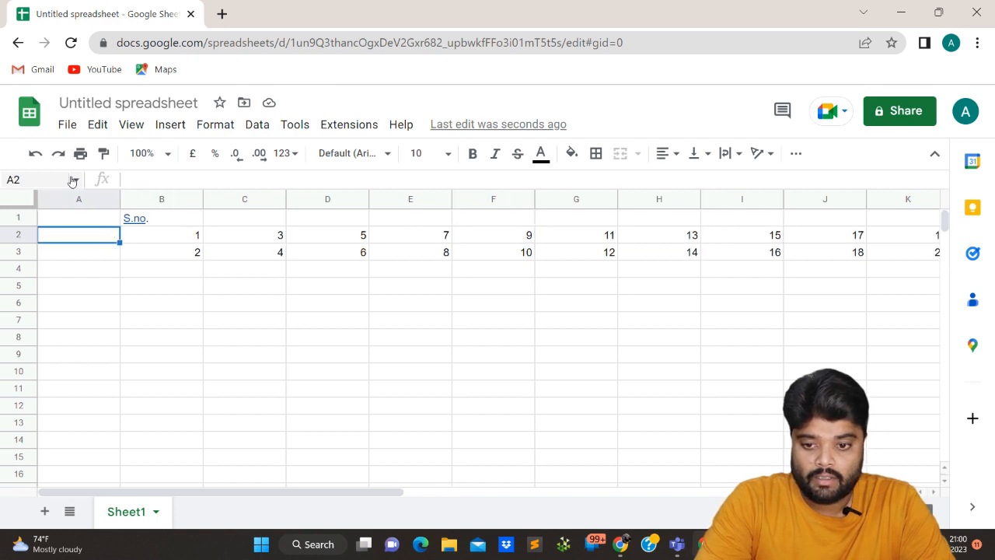
key("Right")
key("Right")
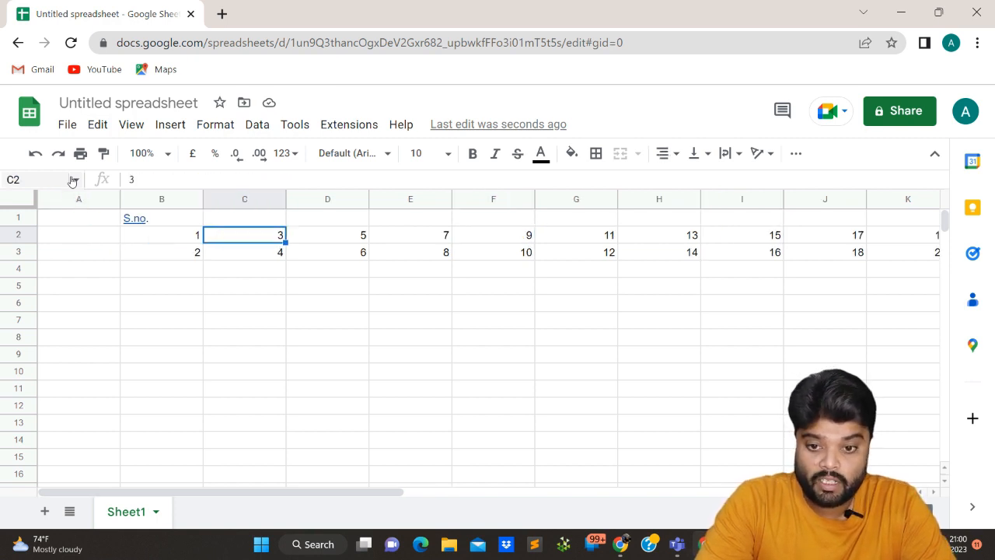
- Remove the TRANSPOSE wrapper from the formula in B2, leaving =SEQUENCE(10,2,1,1)
key("Left")
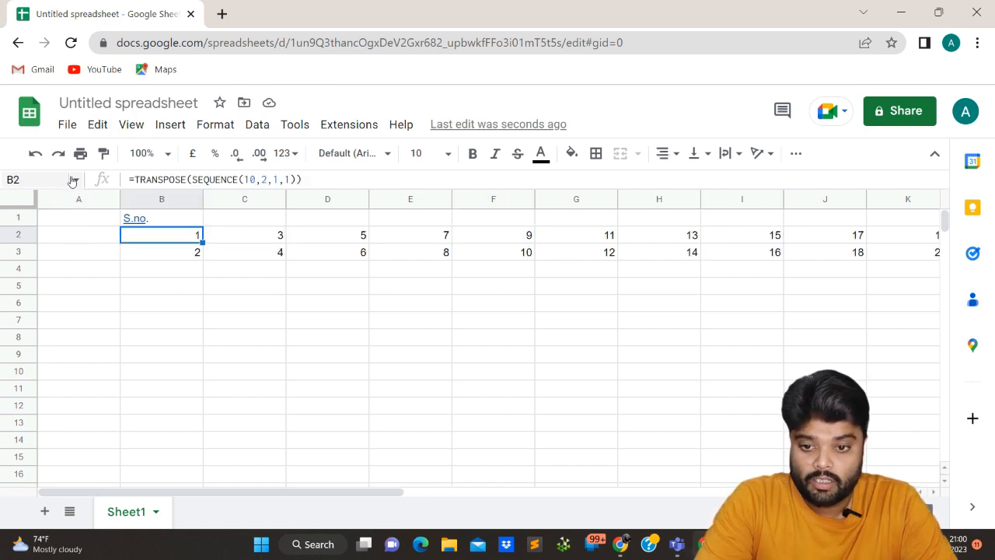
left_click(186, 180)
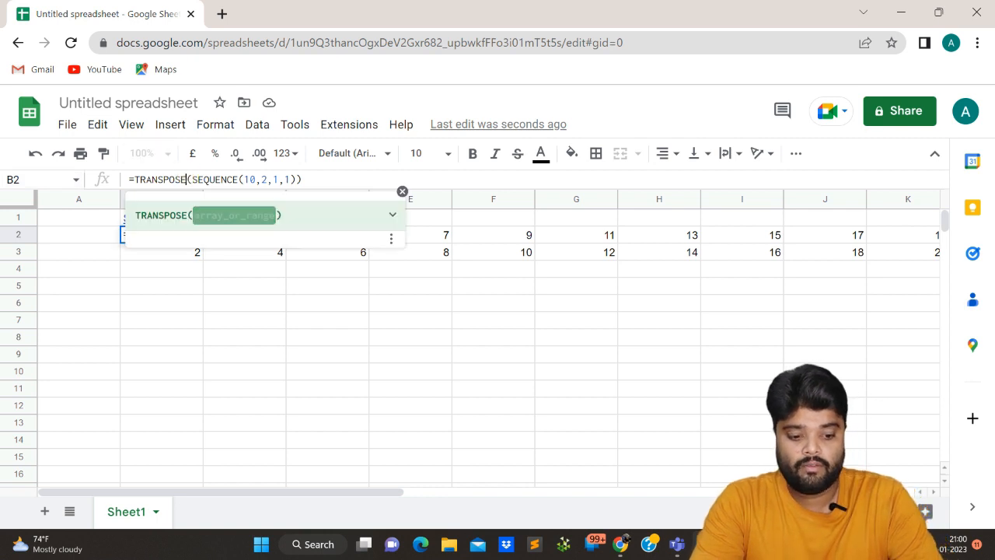
key("Delete")
key("BackSpace")
key("BackSpace")
key("BackSpace")
key("BackSpace")
key("BackSpace")
key("BackSpace")
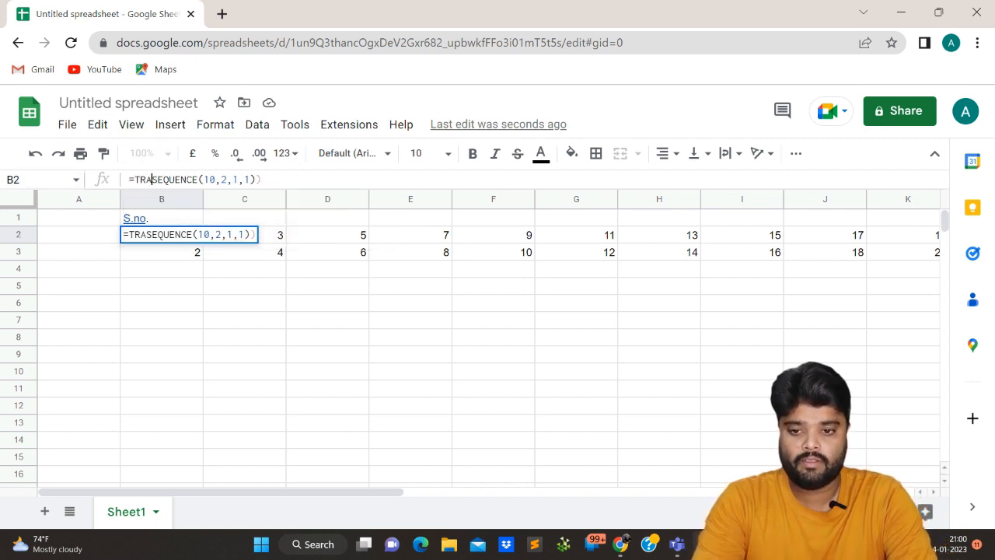
key("BackSpace")
key("BackSpace")
key("BackSpace")
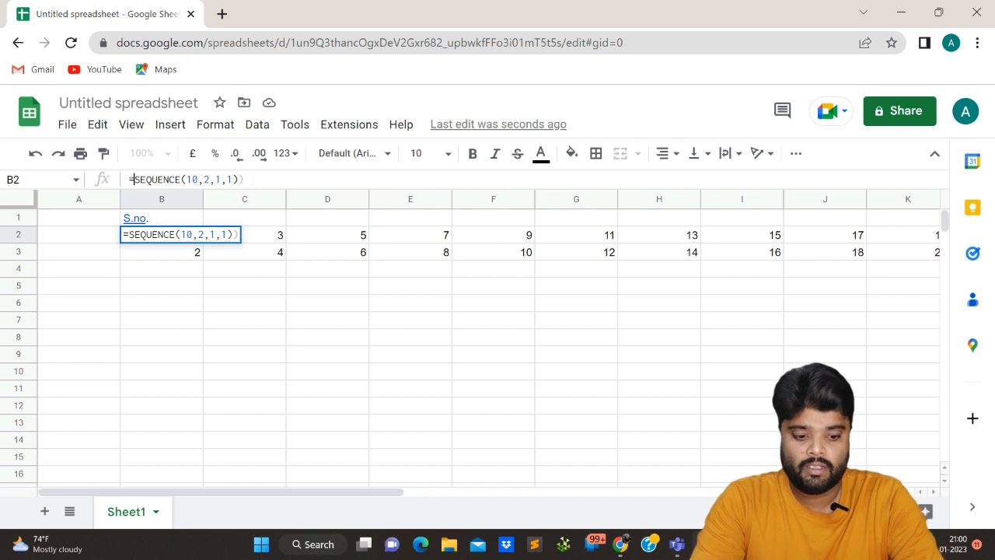
key("Return")
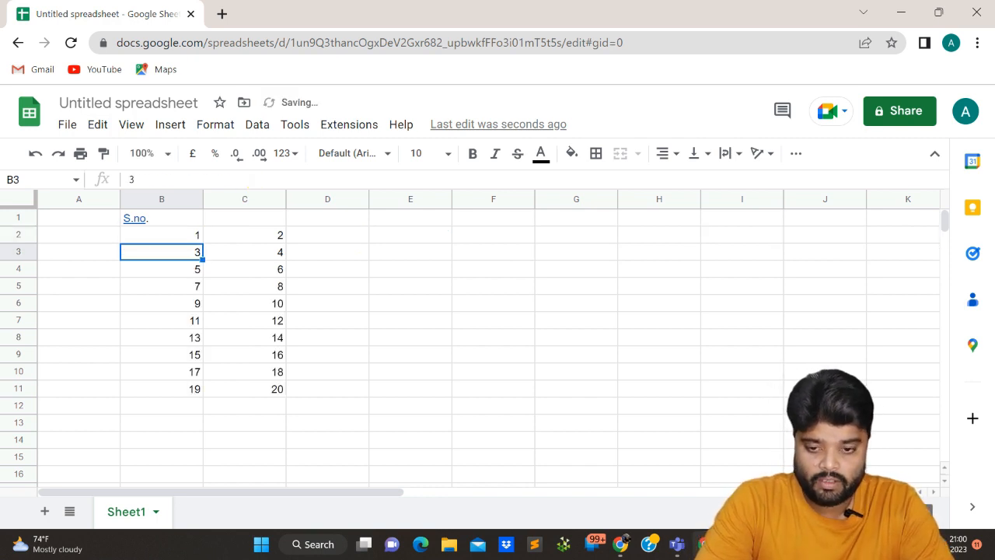
- Rewrite the SEQUENCE arguments in B2 as 2 rows, 10 columns, start 1 and step 1
key("Up")
key("Right")
key("Left")
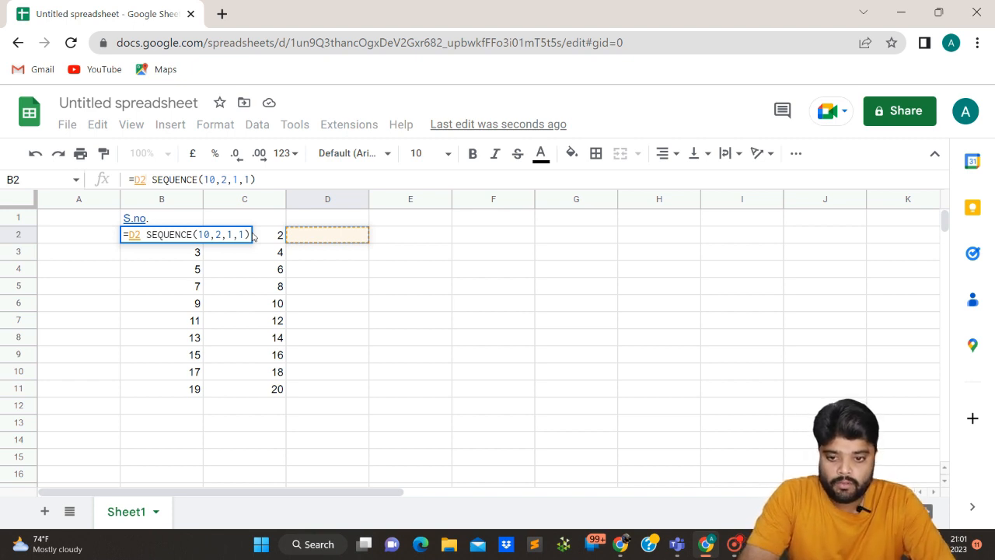
left_click(248, 180)
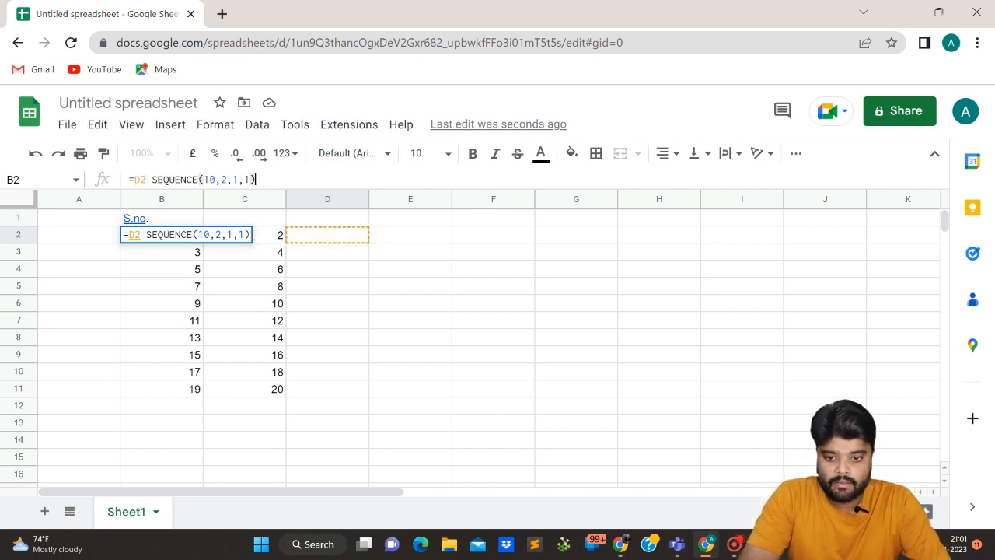
key("BackSpace")
key("BackSpace")
key("BackSpace")
key("BackSpace")
key("BackSpace")
key("BackSpace")
key("BackSpace")
key("BackSpace")
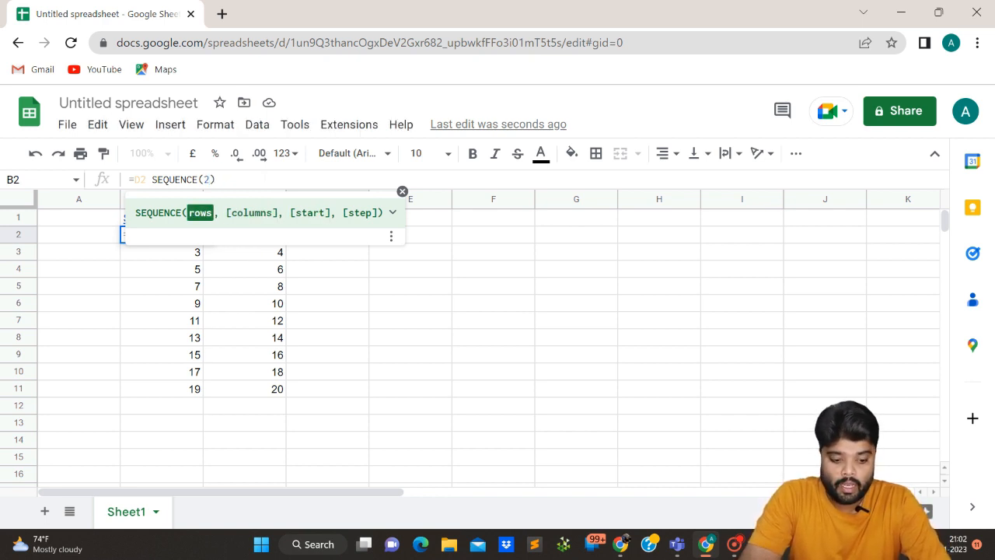
type("2,10")
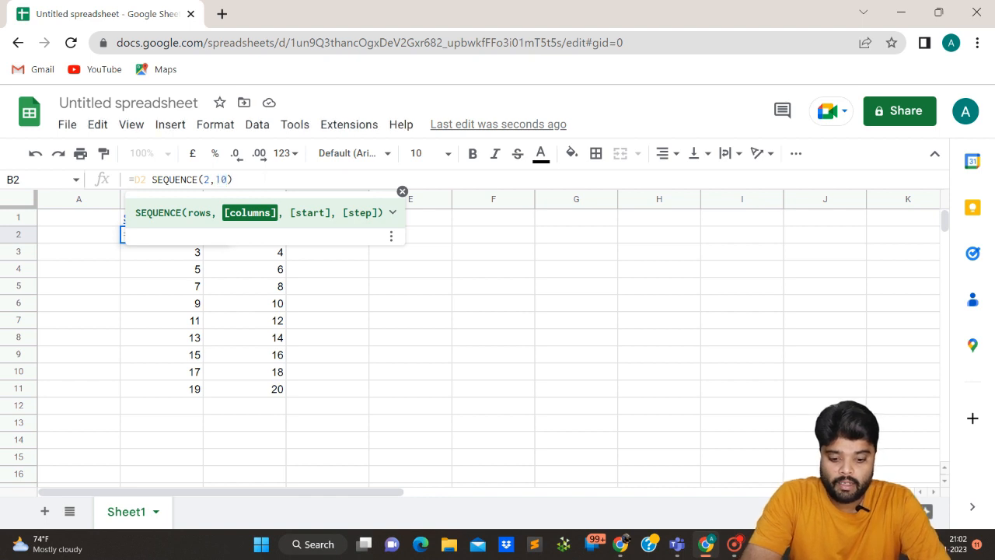
type(",,")
key("BackSpace")
type("1")
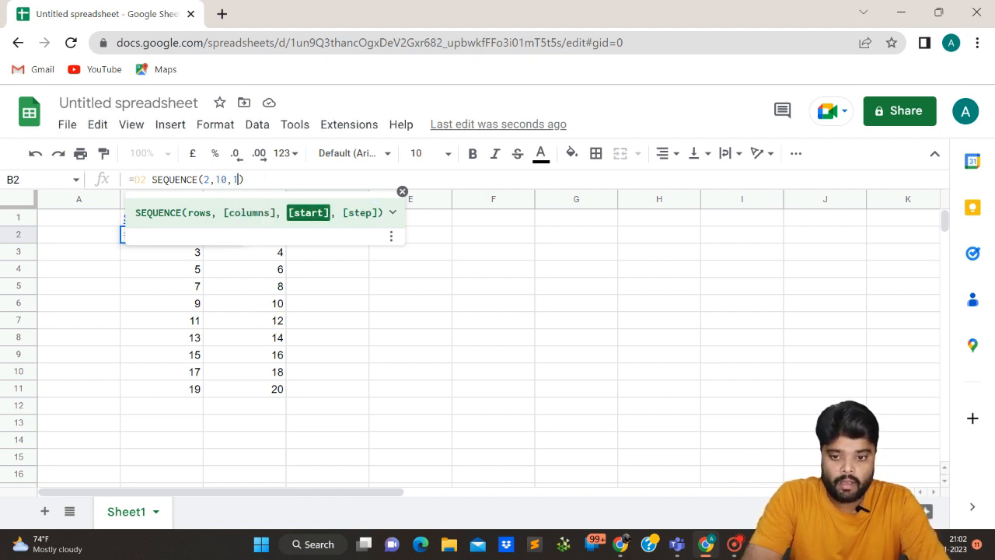
type(",1")
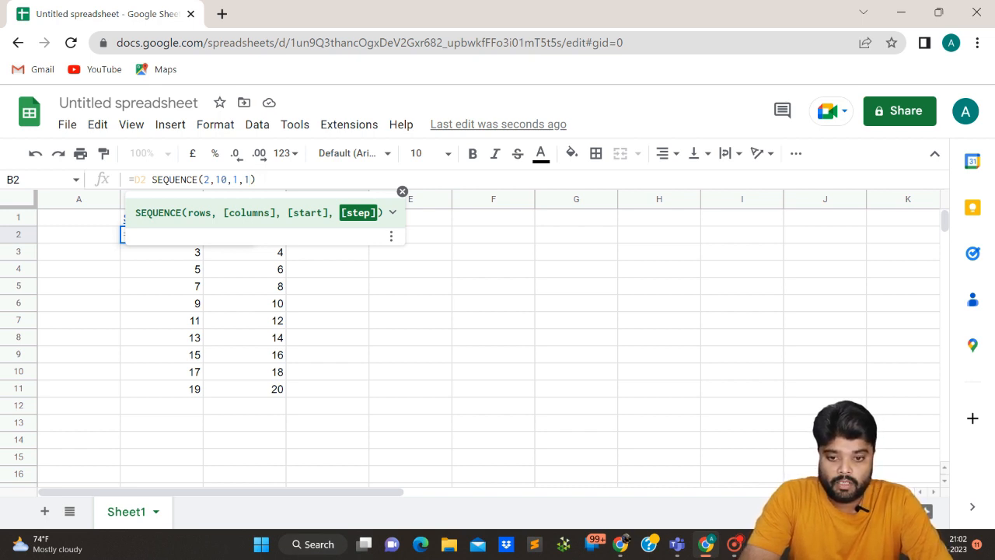
key("Return")
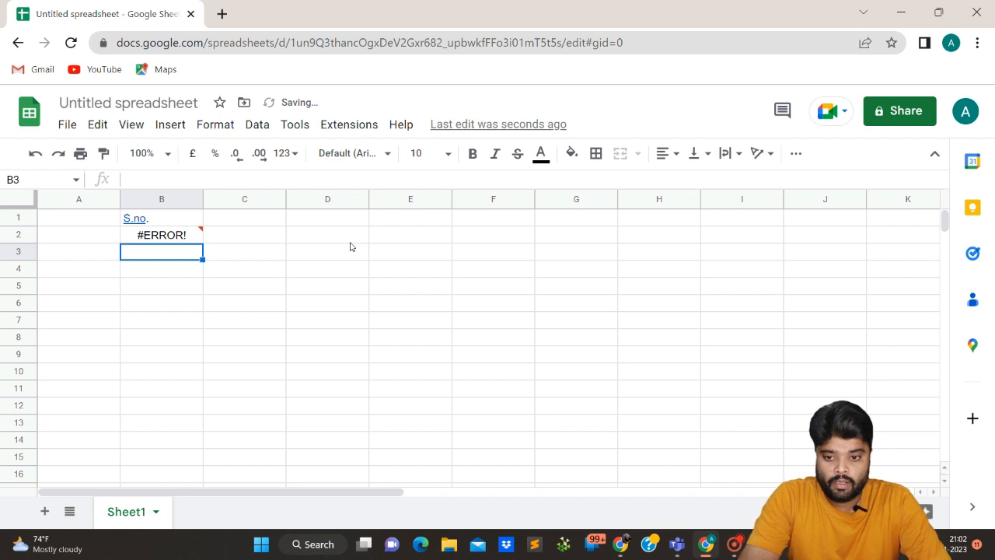
- Delete the stray D2 reference from the formula in B2, leaving =SEQUENCE(2,10,1,1)
key("Up")
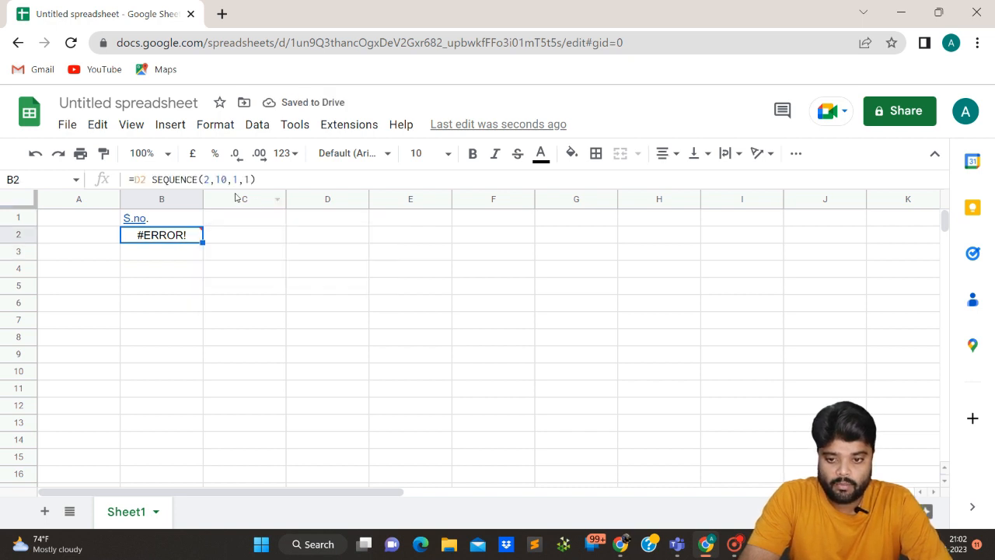
left_click(146, 179)
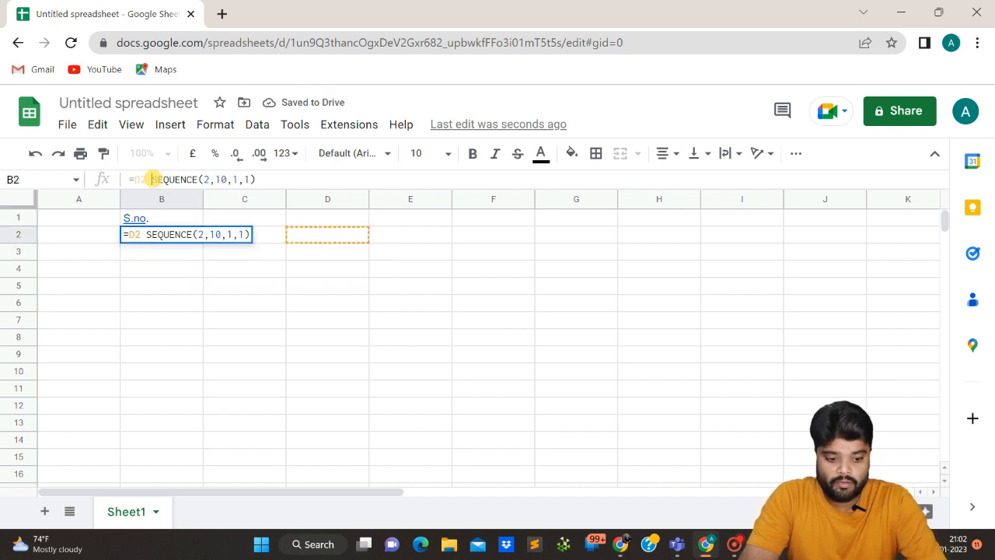
key("BackSpace")
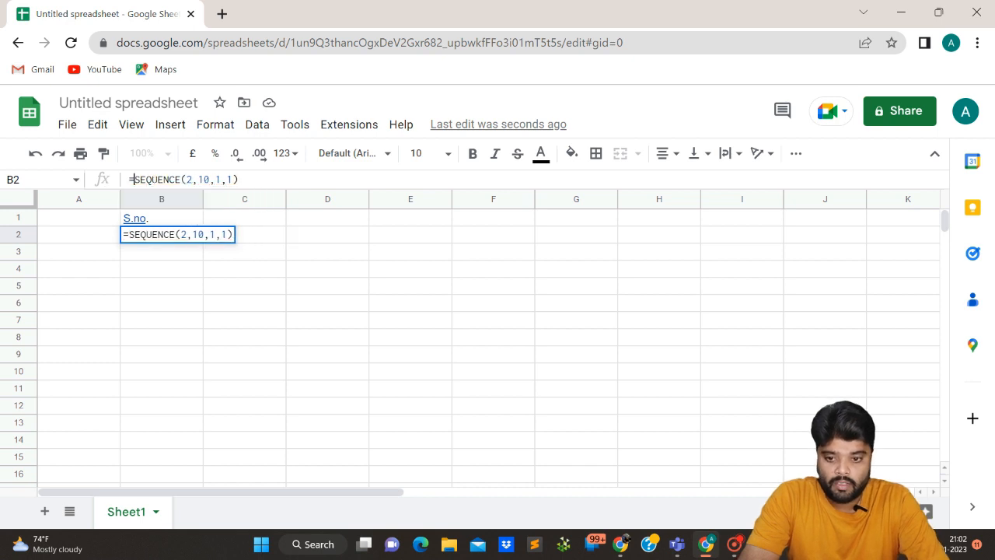
key("Return")
key("Up")
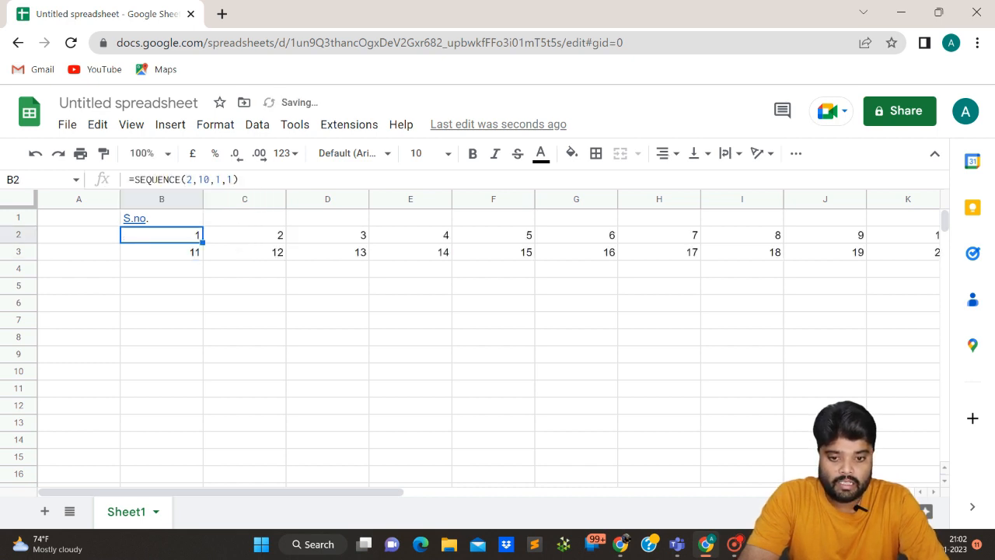
- Examine how the numbers run across row 2 cell by cell and where they continue at the start of row 3
key("Right")
key("Right")
key("Right")
key("Right")
key("Right")
key("Right")
key("Right")
key("Right")
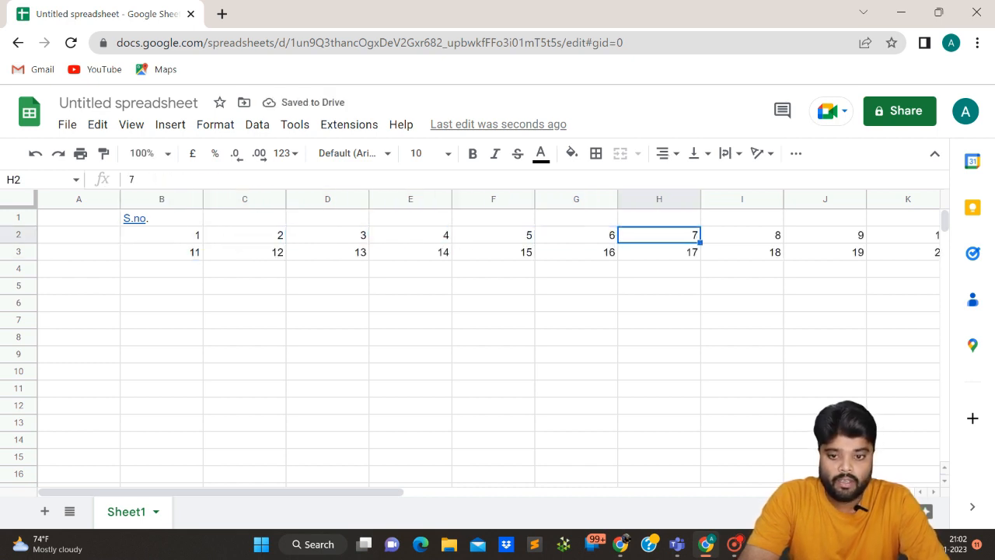
key("Left")
key("Left")
key("Left")
key("Left")
key("Left")
key("Left")
key("Left")
key("Left")
key("Left")
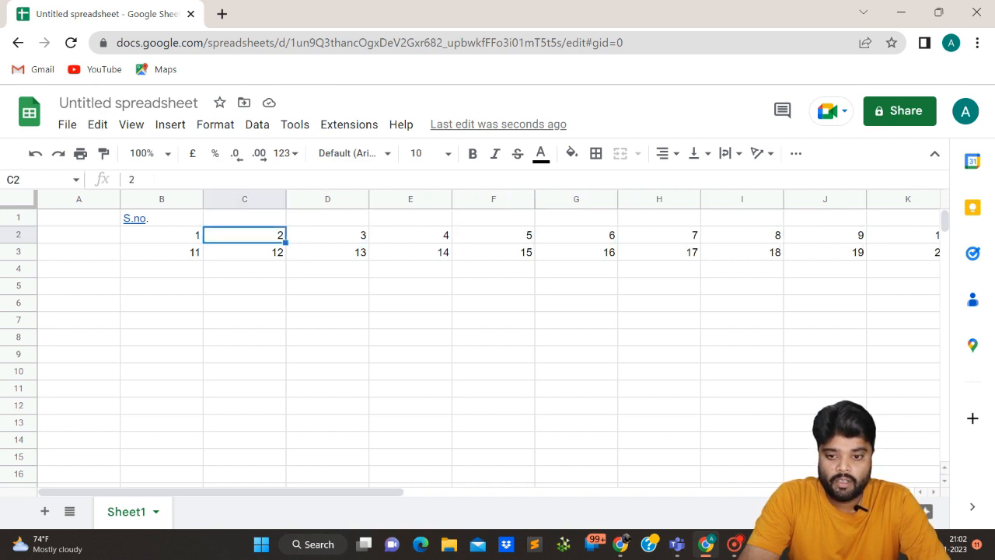
key("Right")
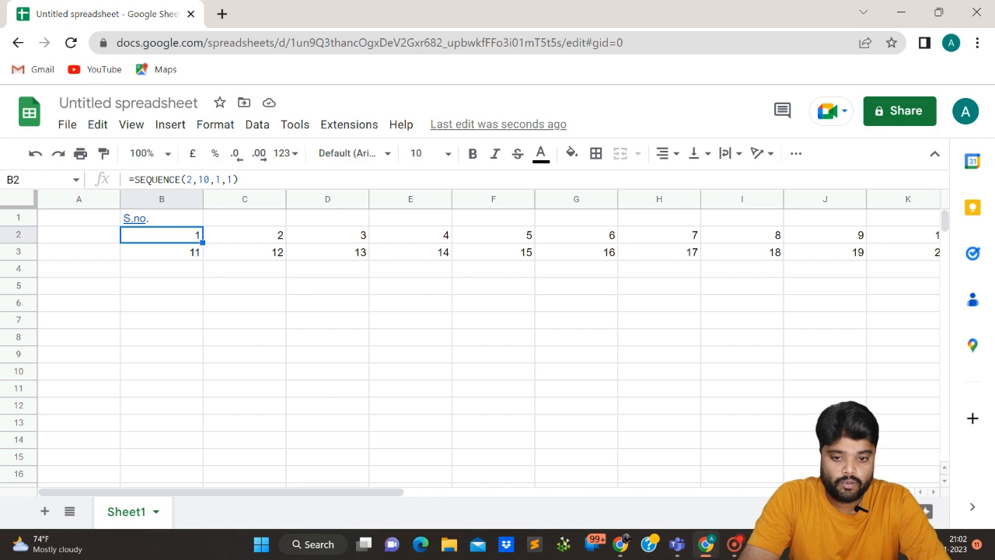
key("Right")
key("Right")
key("Right")
key("Right")
key("Right")
key("Right")
key("Left")
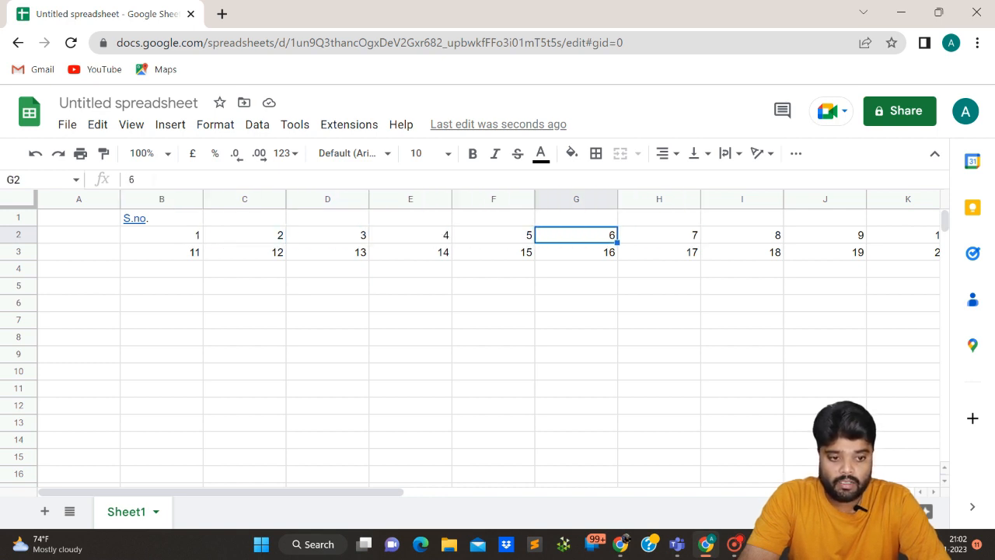
key("Right")
key("Right")
key("Right")
key("Right")
key("Right")
key("Left")
key("Left")
key("Left")
key("Left")
key("Left")
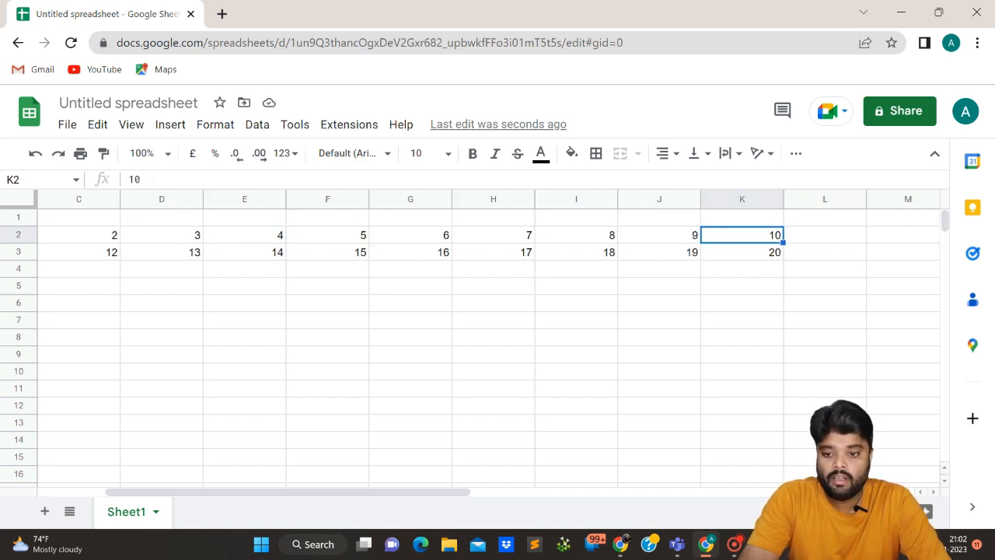
key("Home")
key("Down")
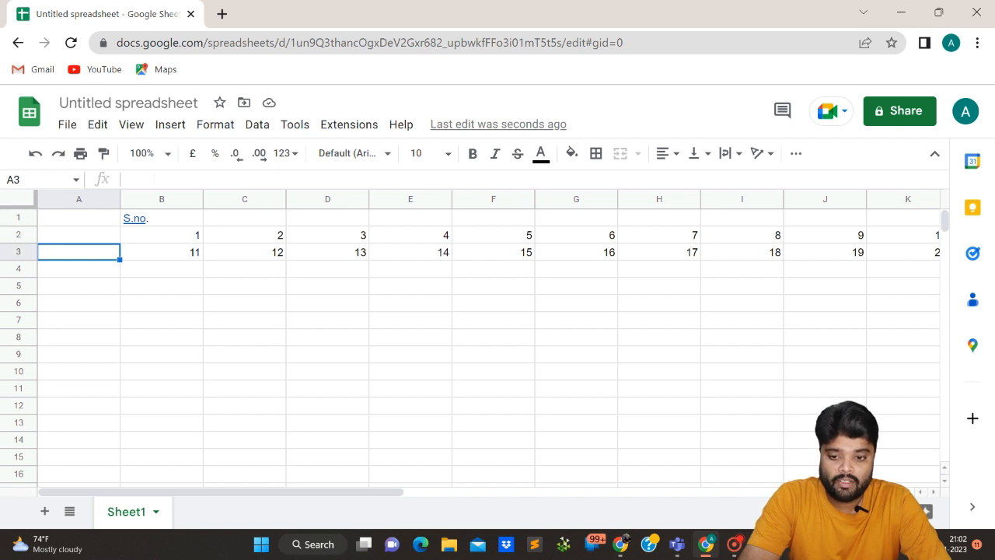
key("Right")
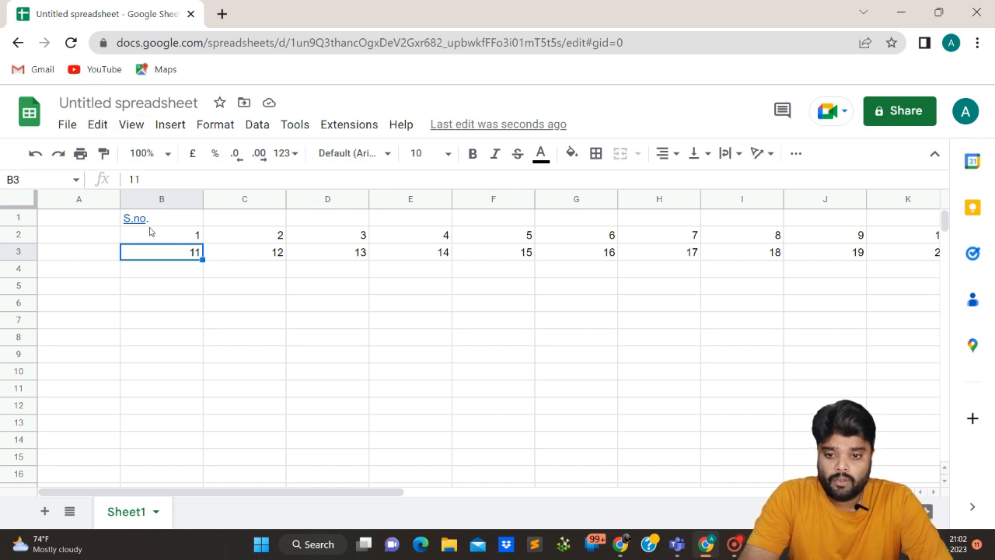
- Wrap the SEQUENCE formula in B2 in TRANSPOSE, giving =transpose(SEQUENCE(2,10,1,1))
mouse_move(159, 230)
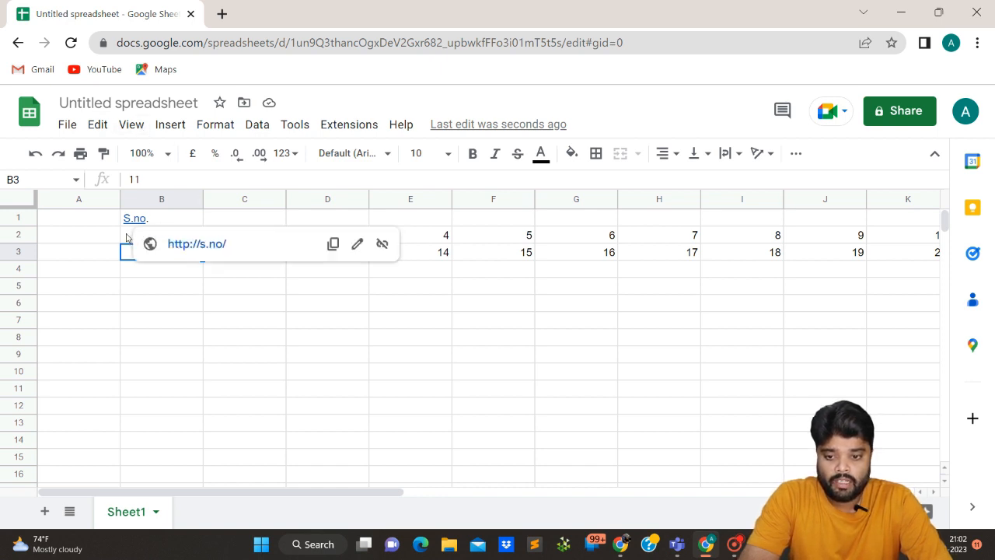
left_click(128, 237)
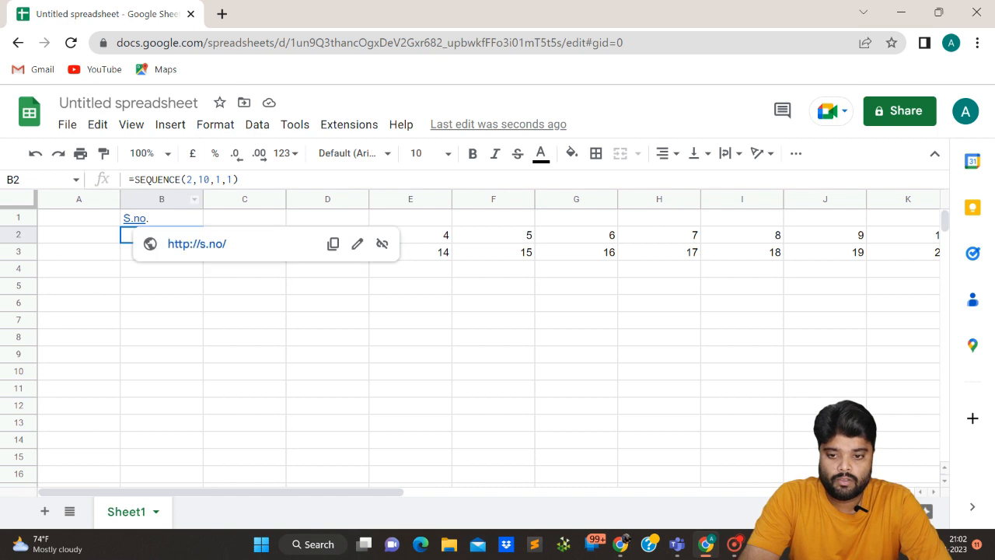
left_click(134, 179)
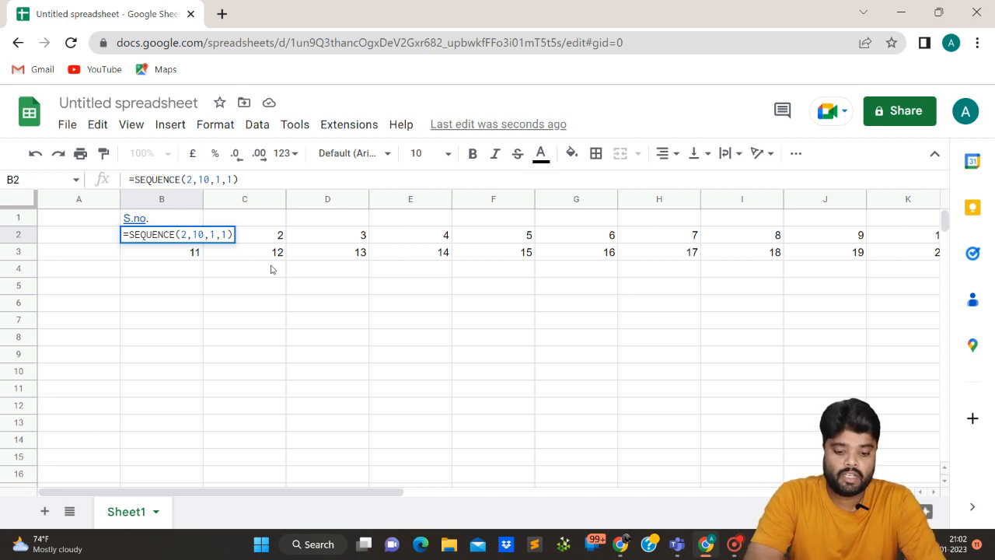
type("trans")
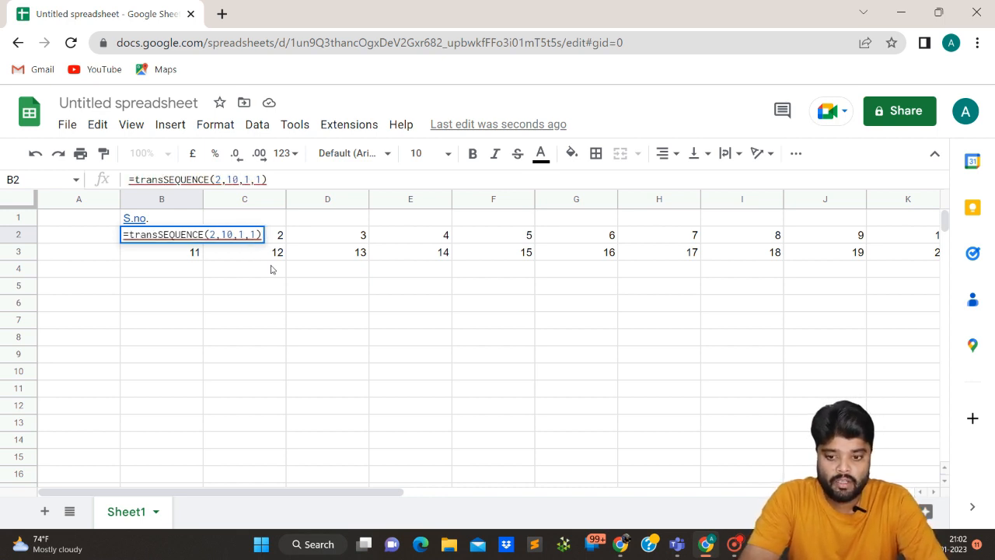
key("Tab")
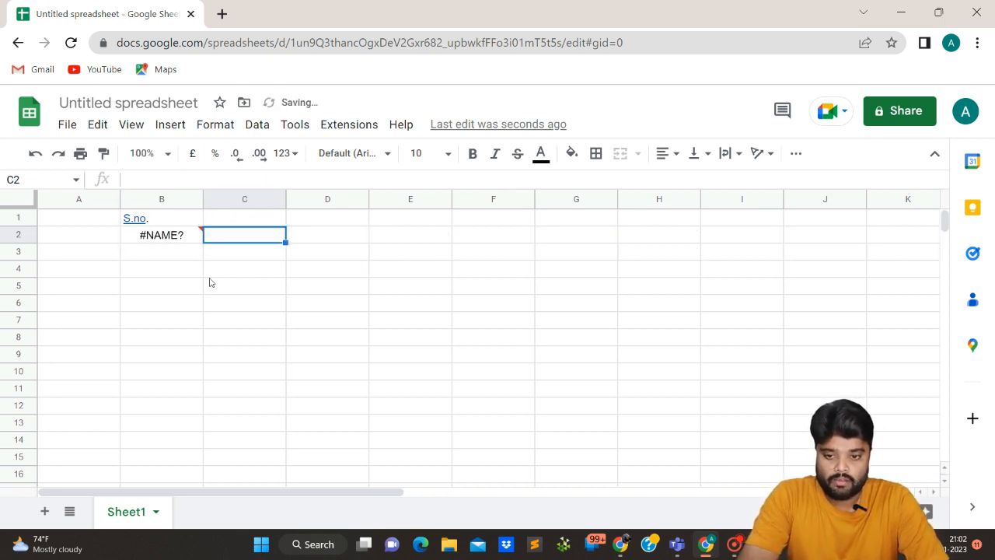
left_click(158, 240)
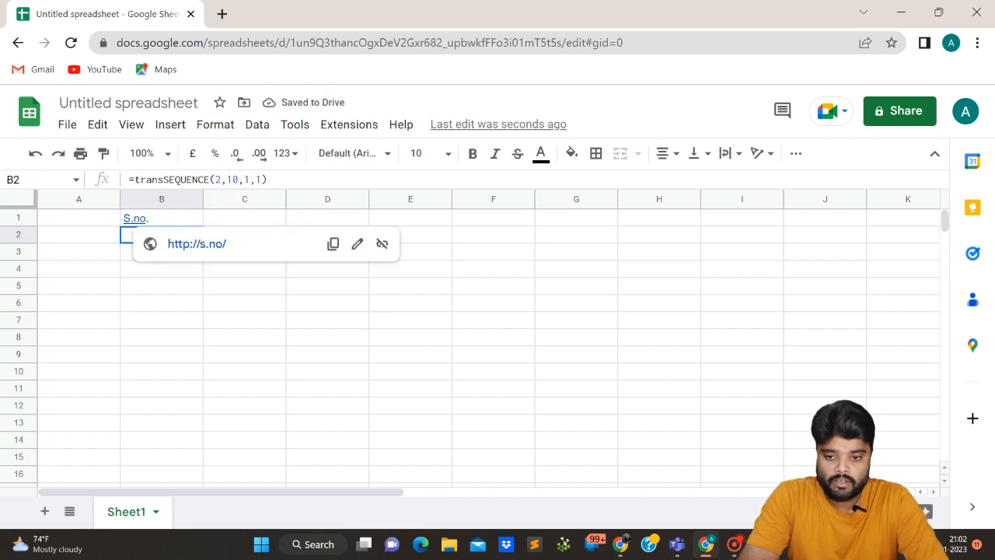
left_click(163, 180)
type("pose")
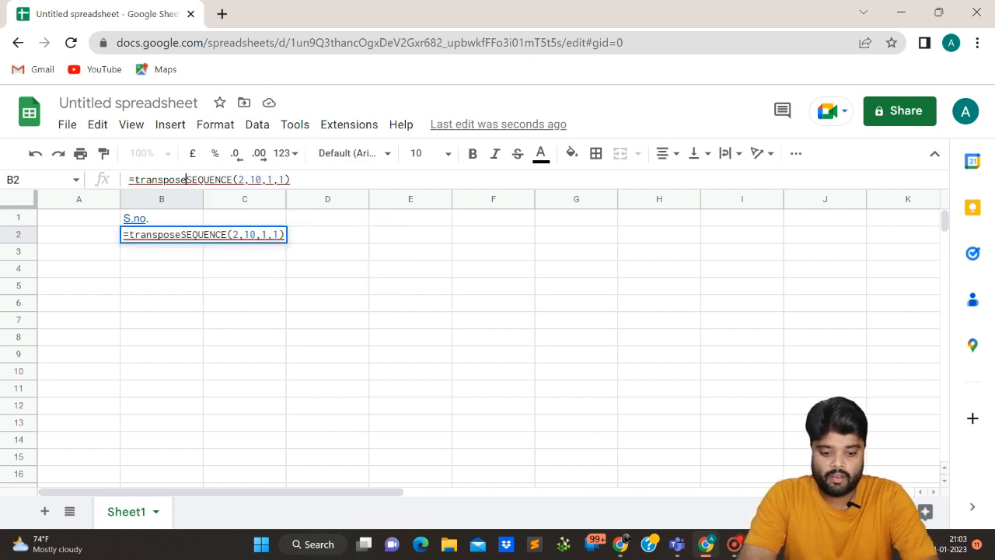
type("(")
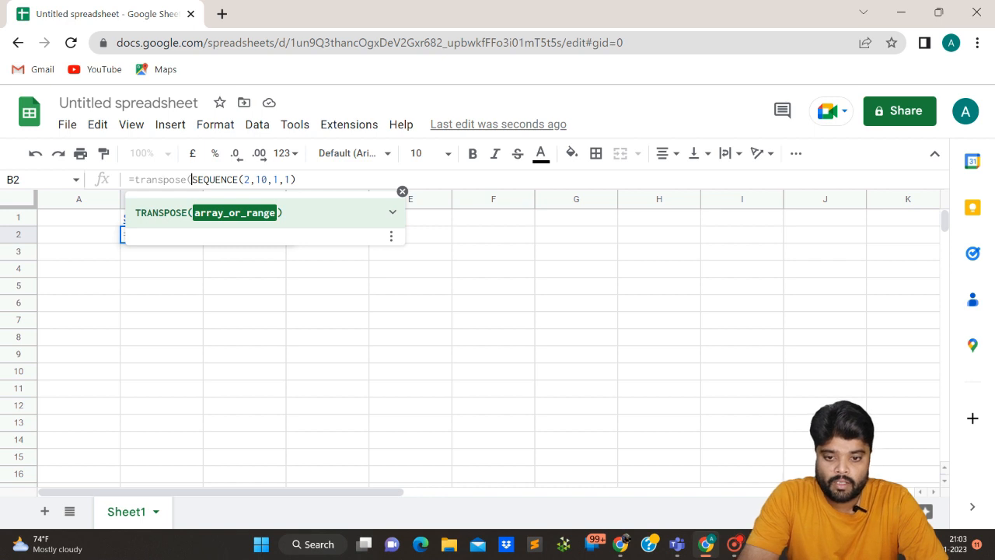
left_click(311, 180)
type("))")
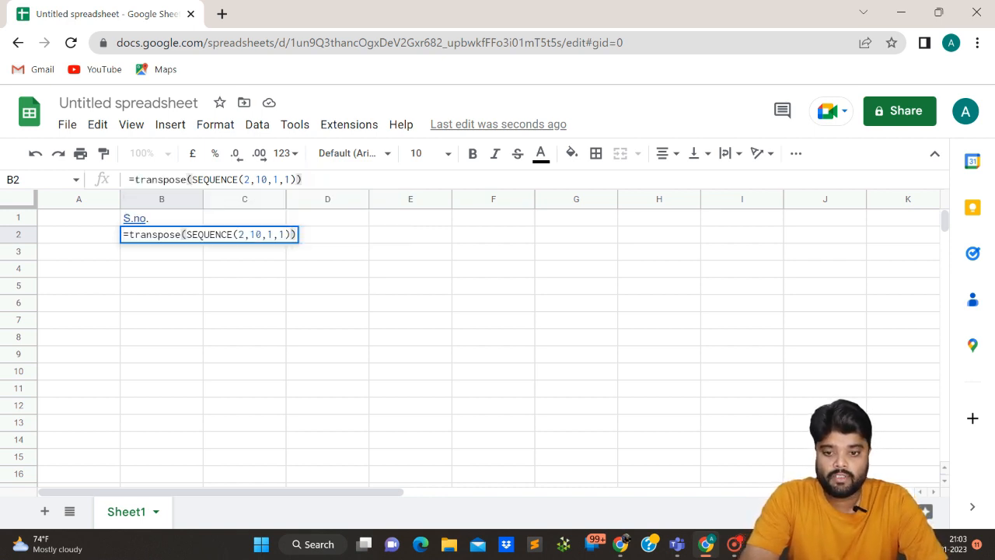
key("Return")
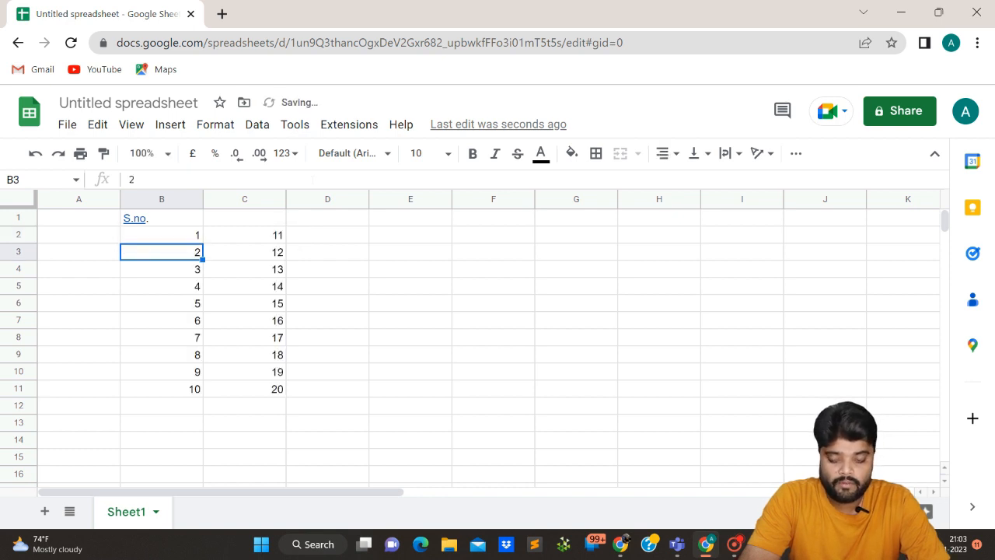
key("Up")
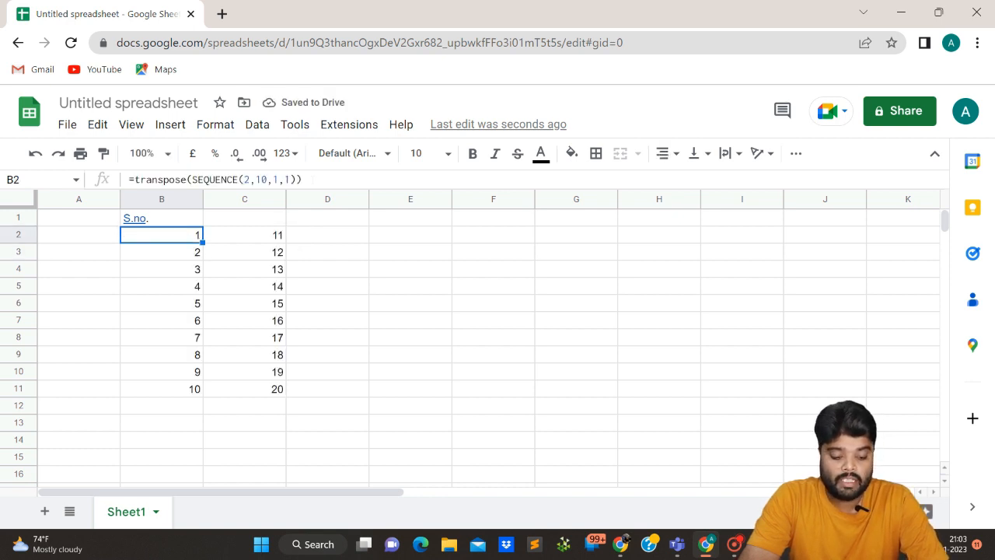
key("Down")
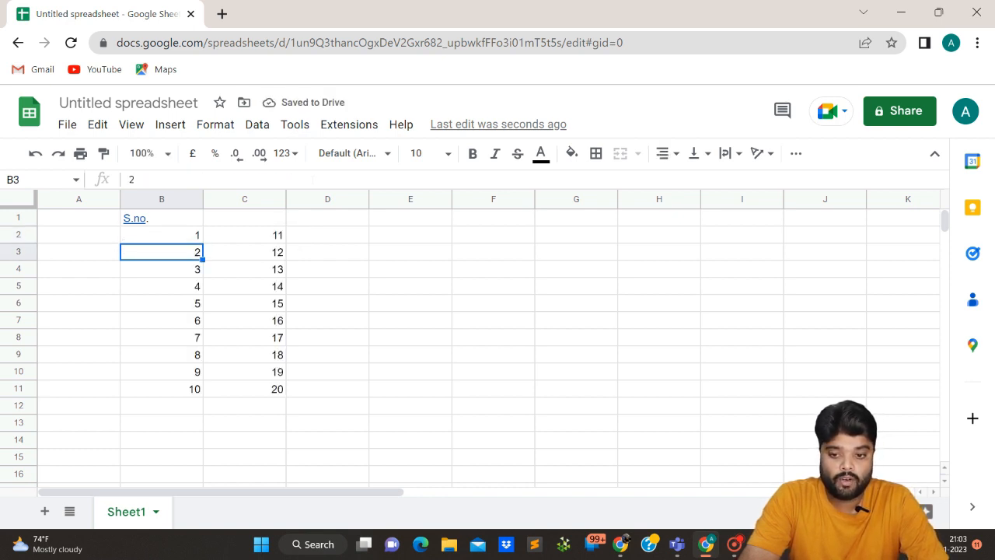
- Examine how the transposed numbers run down column B and continue in column C, covering B2:B11 and C2:C11
key("Up")
key("shift+Down")
key("shift+Down")
key("shift+Down")
key("shift+Down")
key("shift+Down")
key("shift+Down")
key("shift+Down")
key("shift+Down")
key("shift+Down")
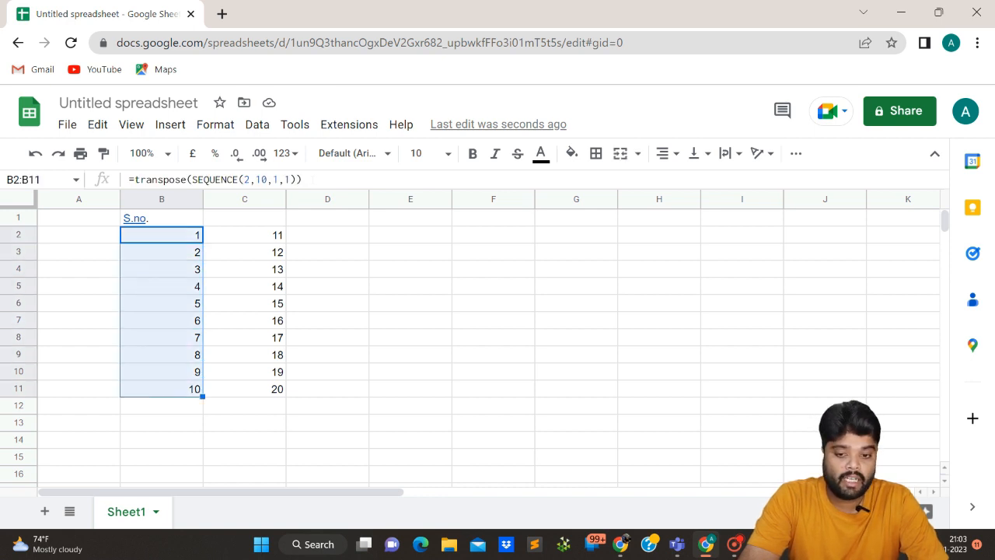
key("Right")
key("shift+Down")
key("shift+Down")
key("shift+Down")
key("shift+Down")
key("shift+Down")
key("shift+Down")
key("shift+Down")
key("shift+Down")
key("shift+Down")
key("shift+Down")
key("shift+Down")
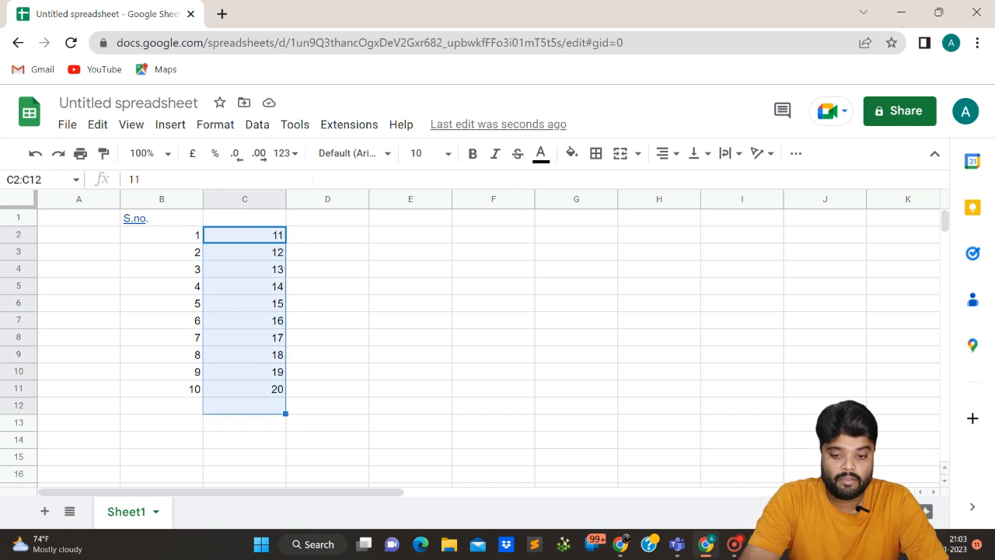
key("shift+Up")
key("shift+Up")
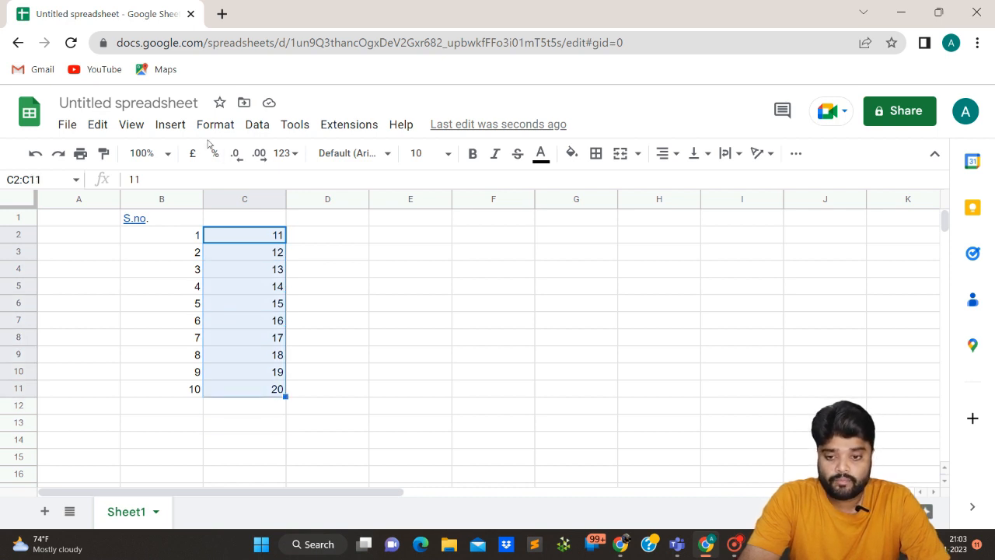
- Change the rows argument of the transposed SEQUENCE formula in B2 to 3, giving =transpose(SEQUENCE(3,10,1,1))
left_click(179, 242)
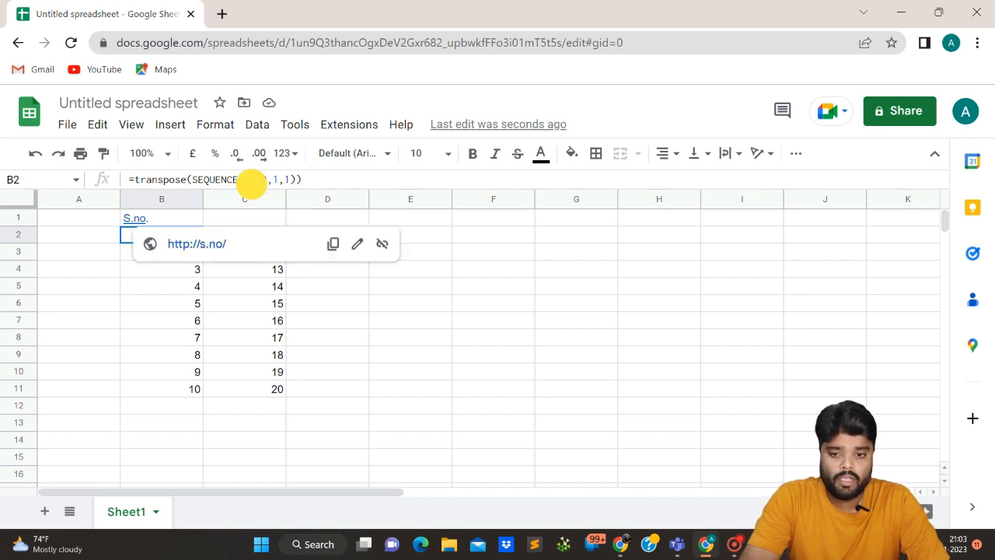
left_click(249, 180)
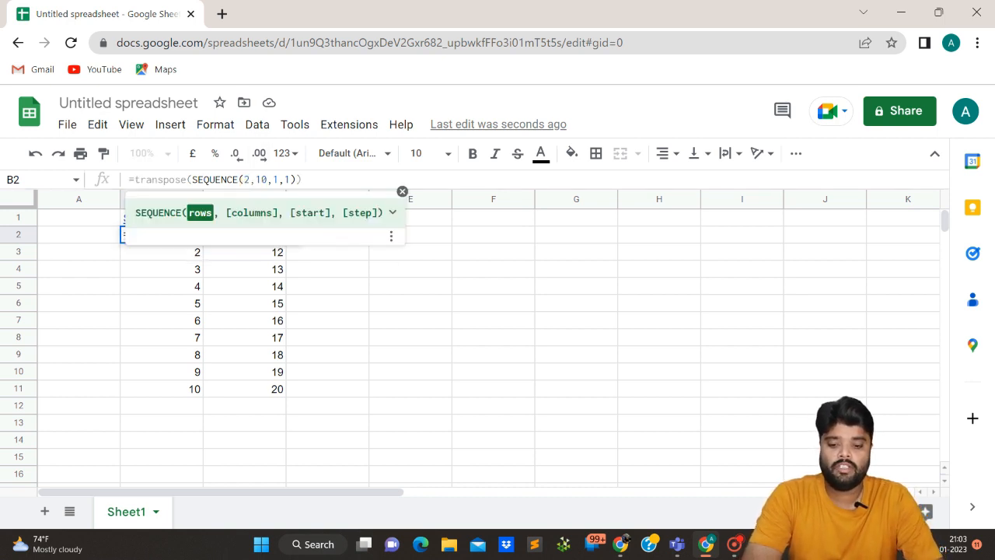
key("BackSpace")
type("3")
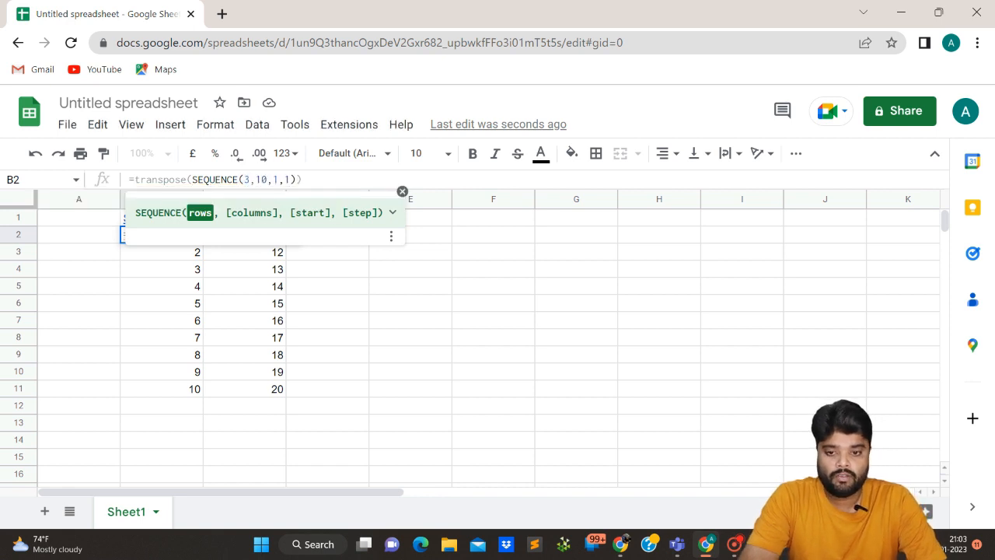
key("Return")
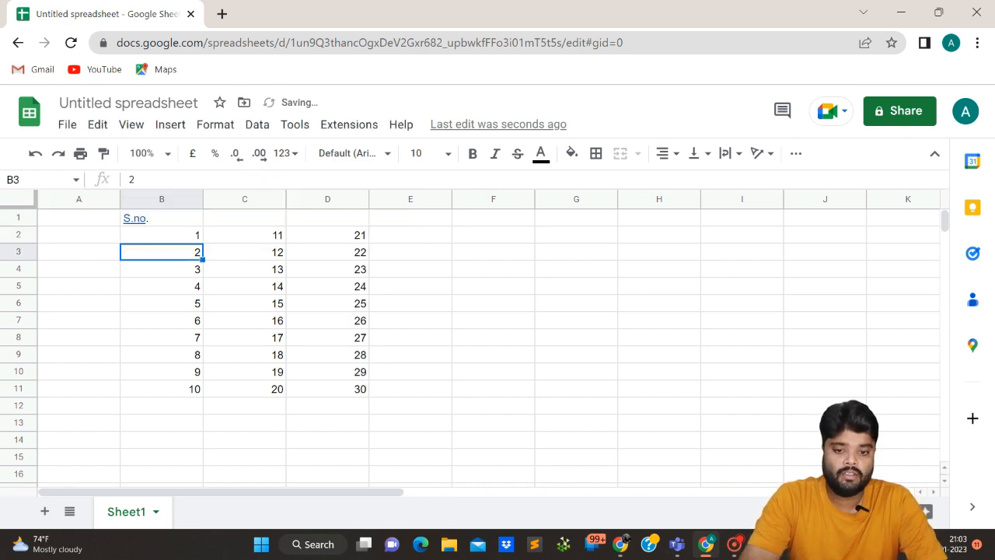
left_click(351, 233)
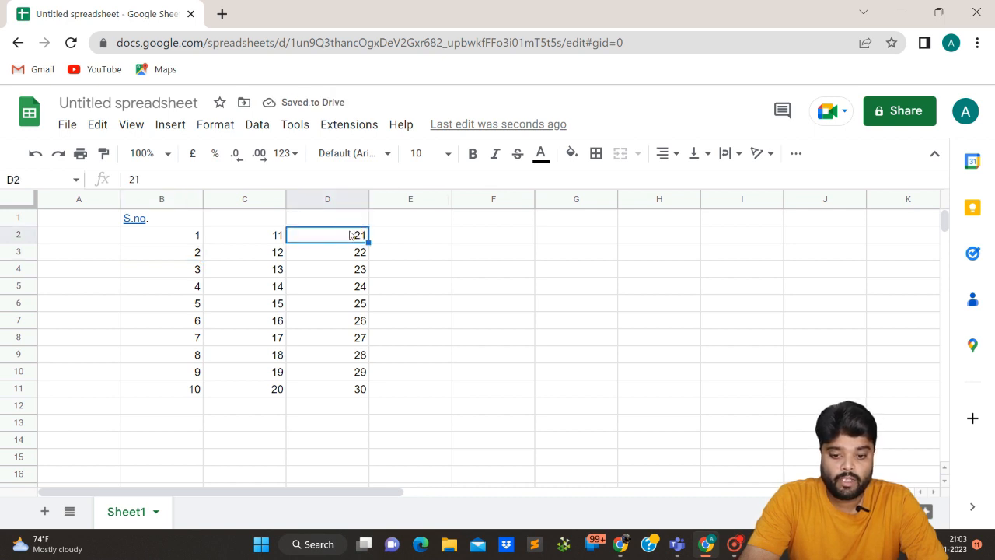
left_click(184, 375)
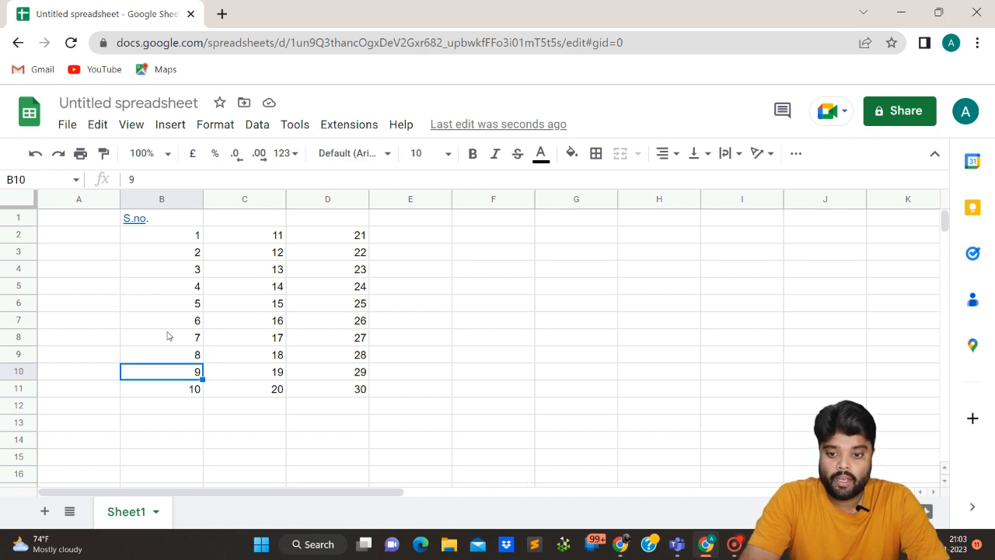
- Delete the TRANSPOSE and SEQUENCE formula from B2 to clear the number grid
mouse_move(179, 222)
left_click(128, 233)
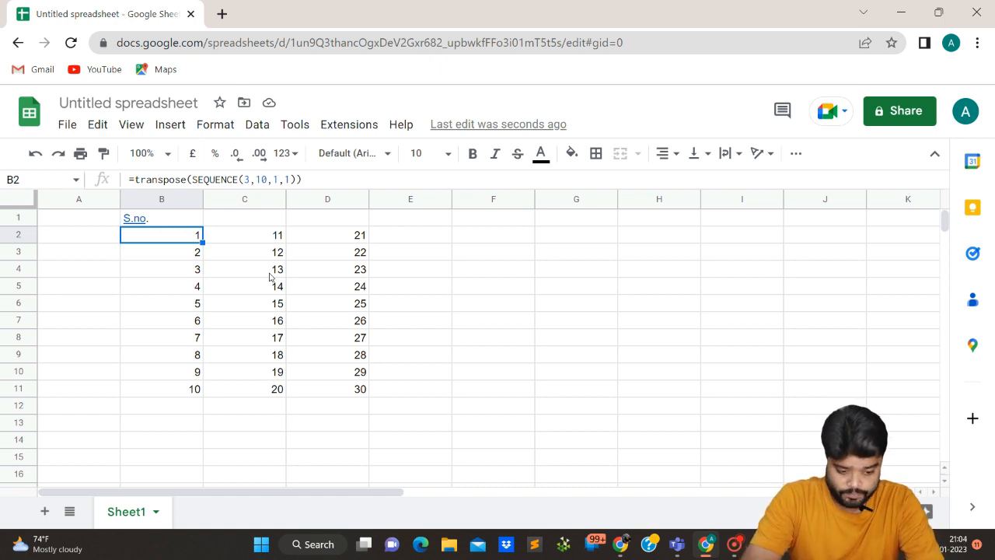
key("Delete")
- Enter 21 in A1 and 45 in A2 as the start and end numbers
key("Left")
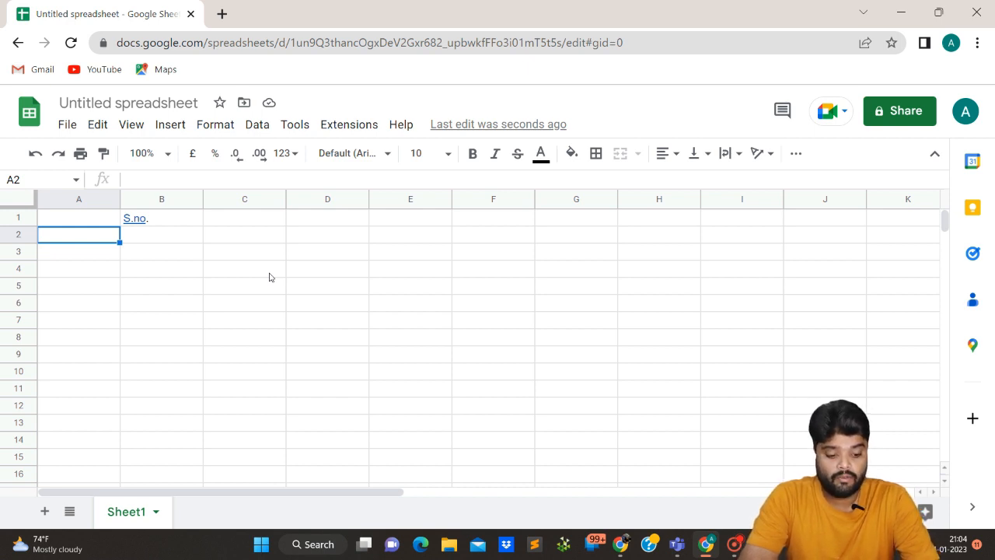
key("Up")
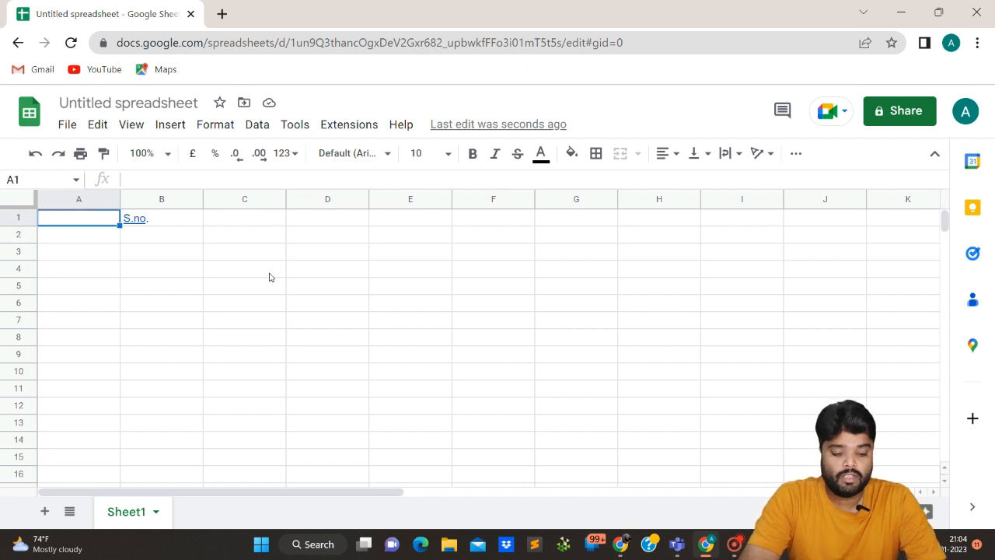
type("21")
key("Return")
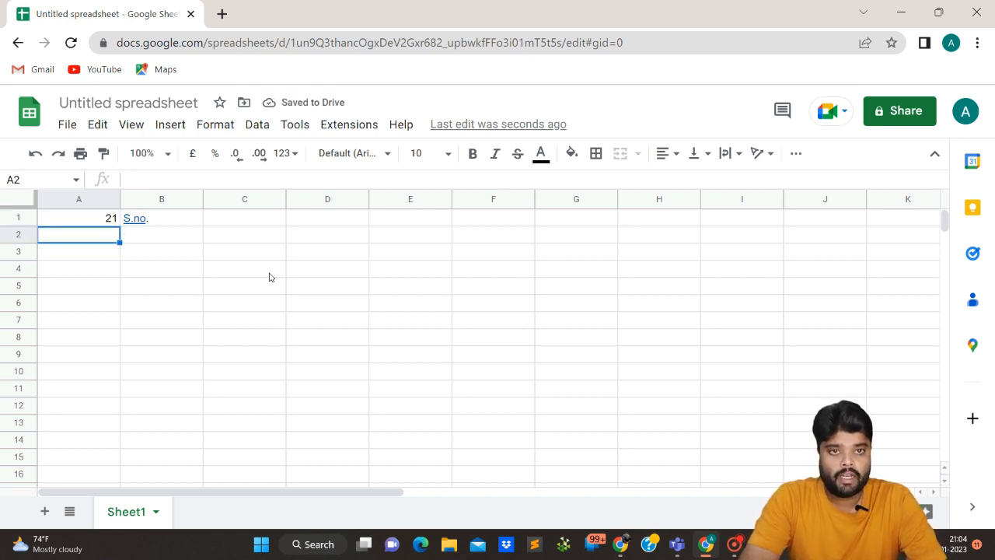
type("45")
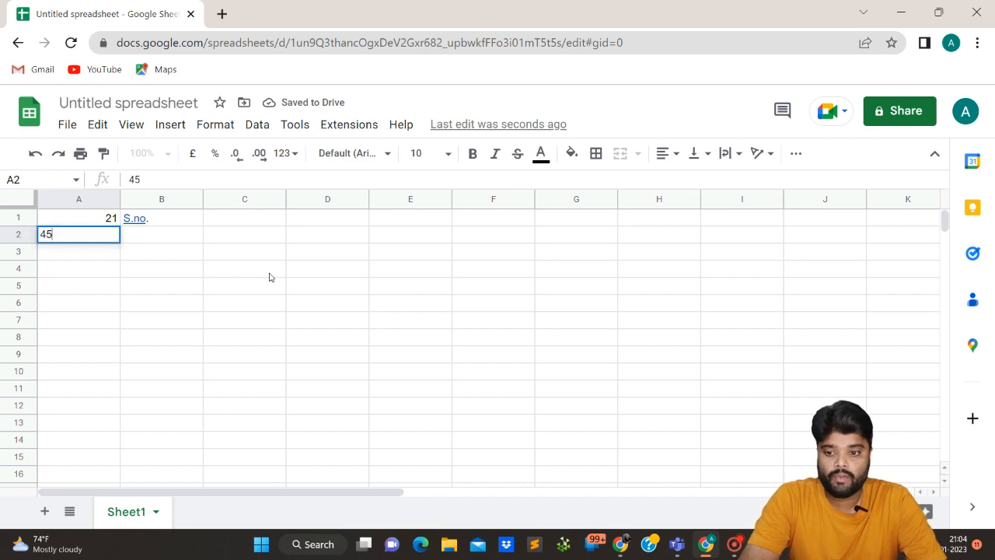
key("Return")
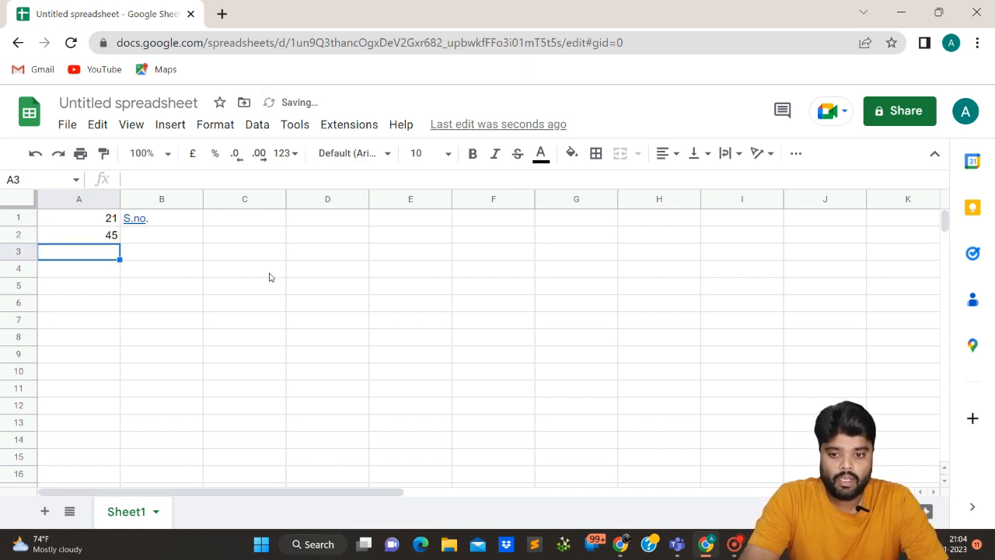
- Start a SEQUENCE formula in B2 with A2-A1+1 as the rows argument
key("Up")
key("Right")
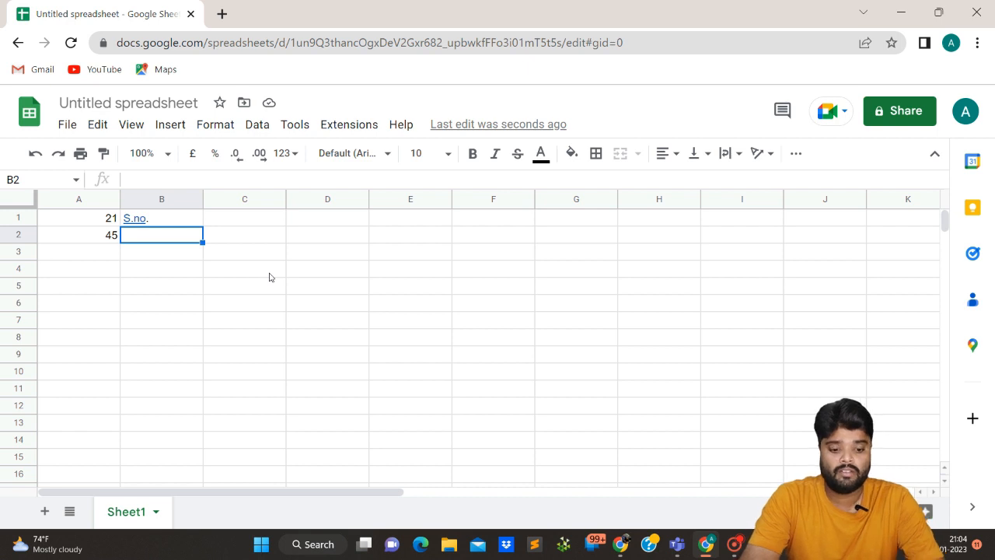
type("=seq")
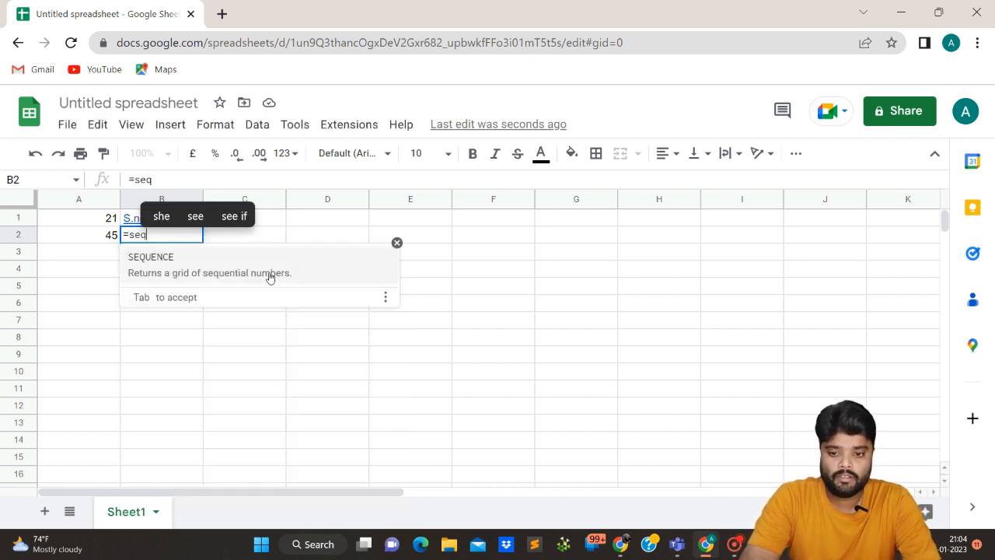
key("Tab")
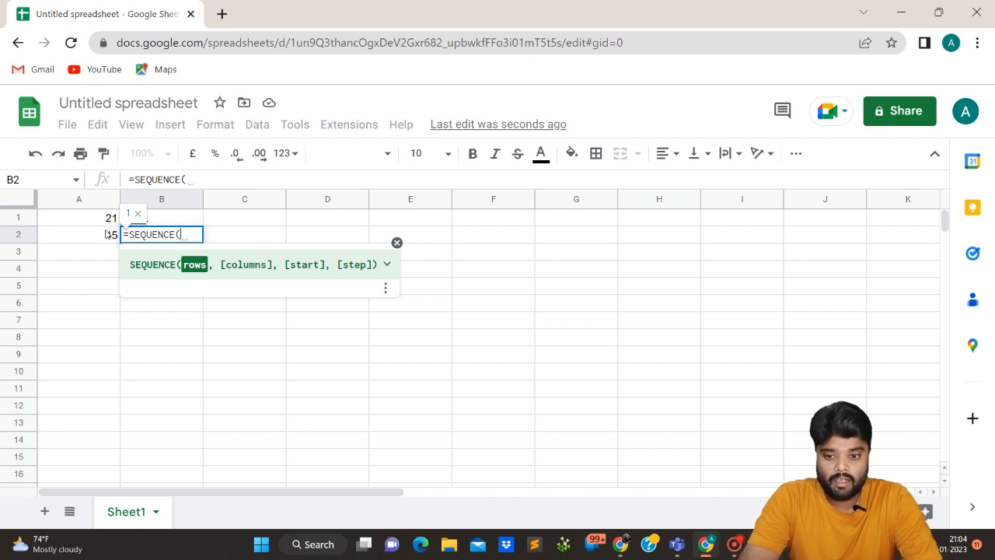
left_click(107, 234)
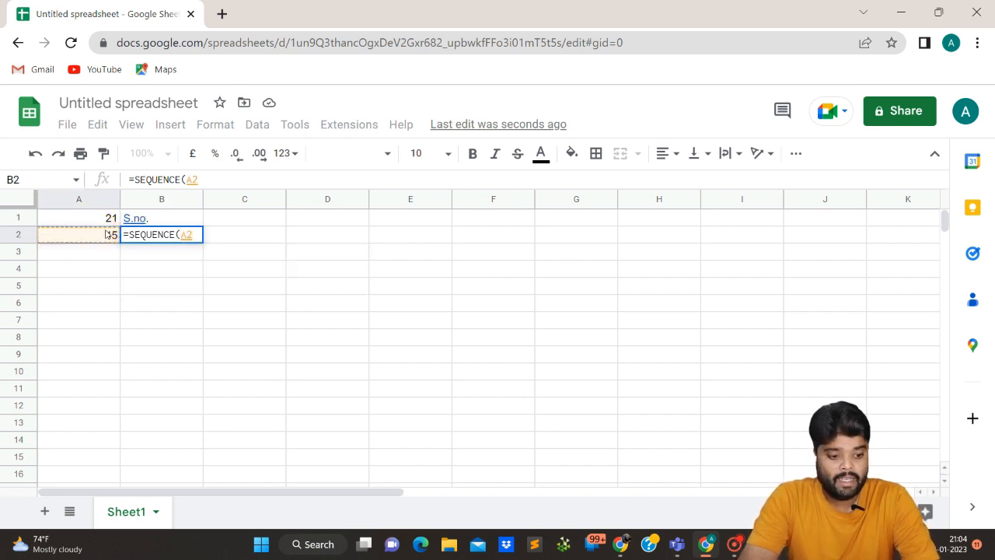
type("-")
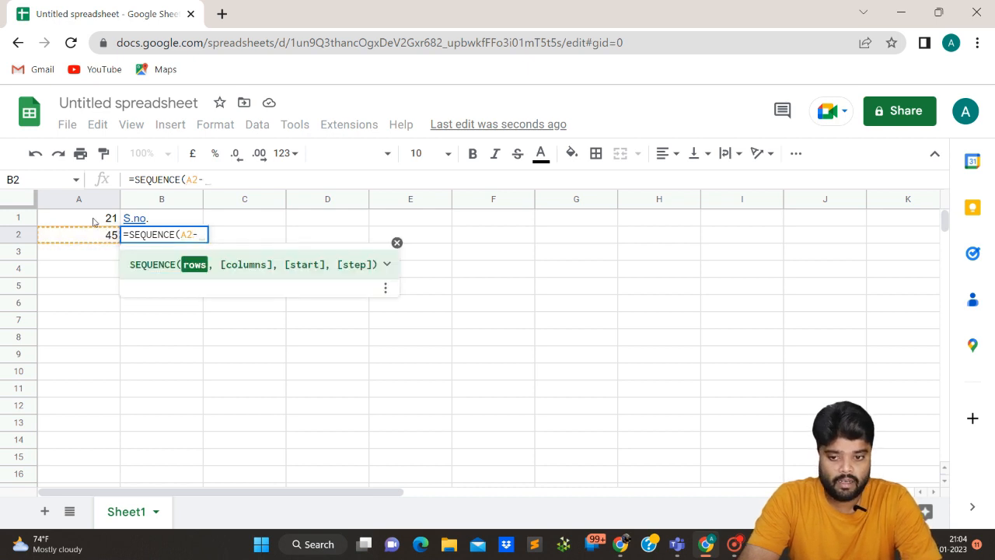
left_click(94, 221)
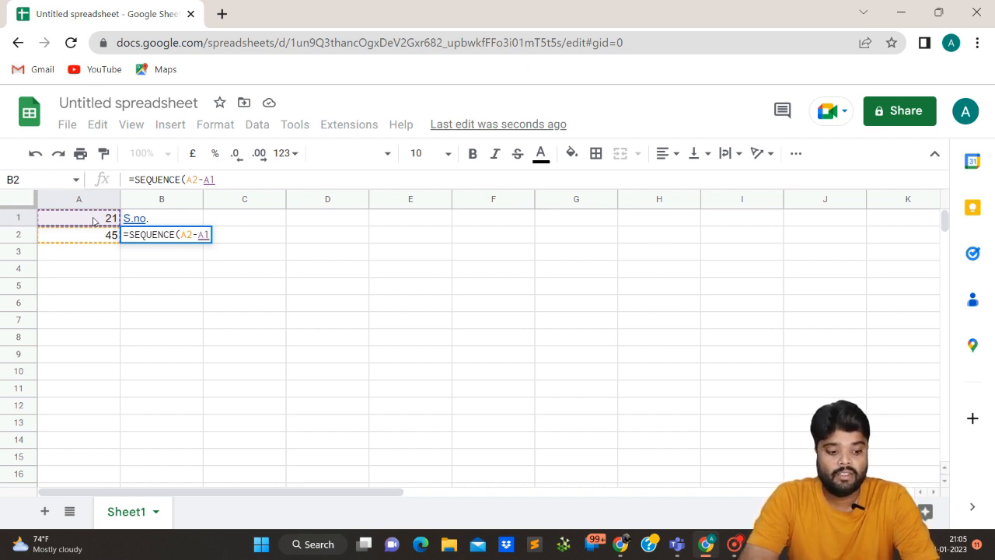
type("+1")
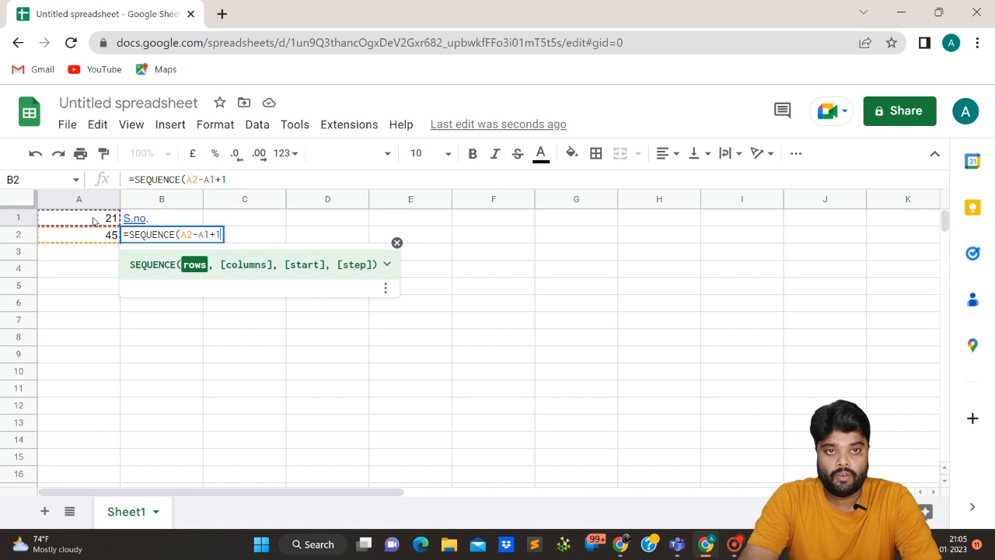
- Complete the SEQUENCE formula in B2 with 1 column, start A1 and step 1, and check the list from its first to last number
type(",")
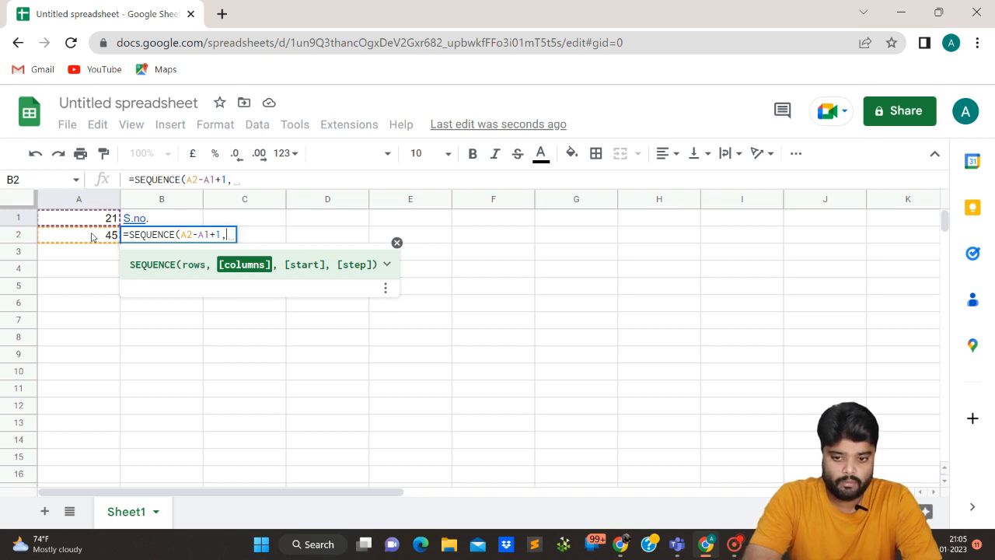
type("1")
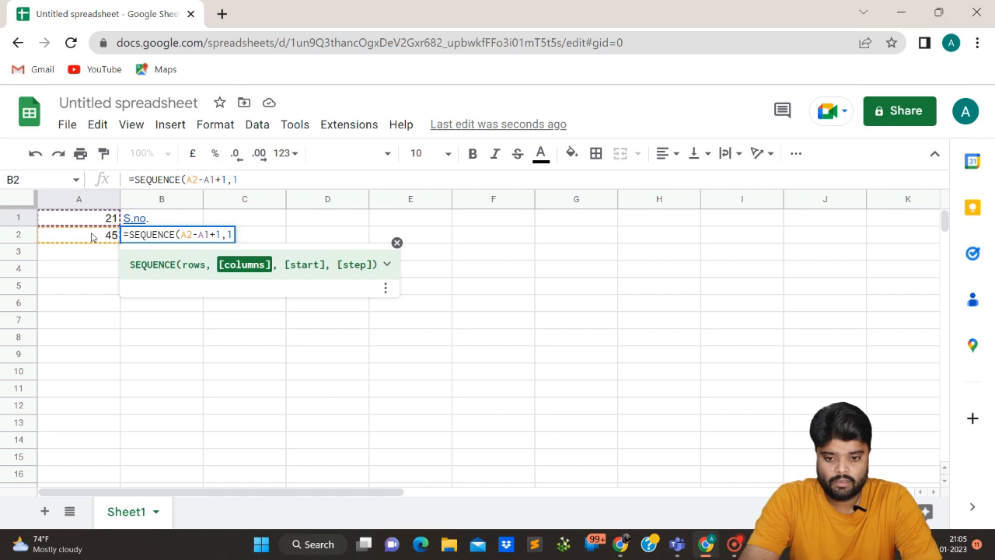
type(",")
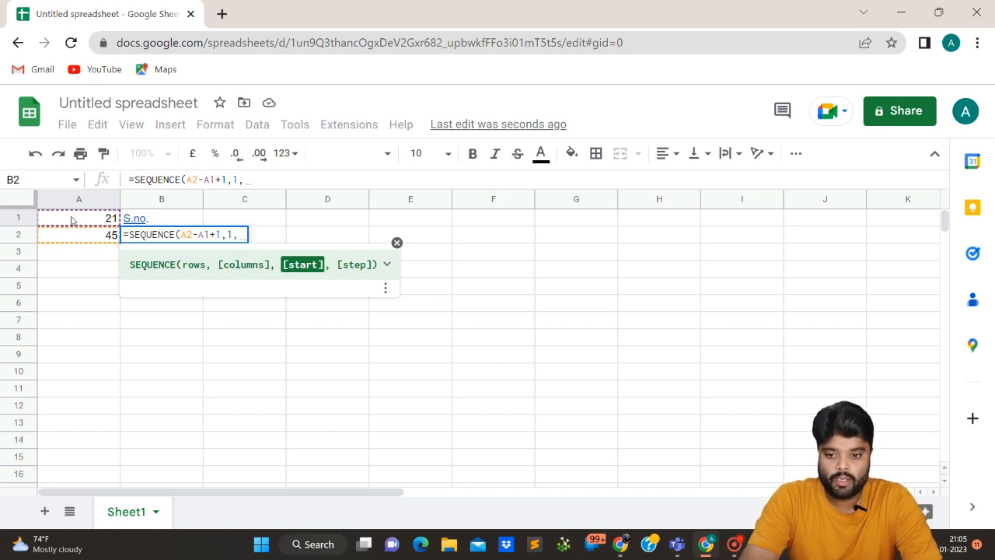
left_click(70, 217)
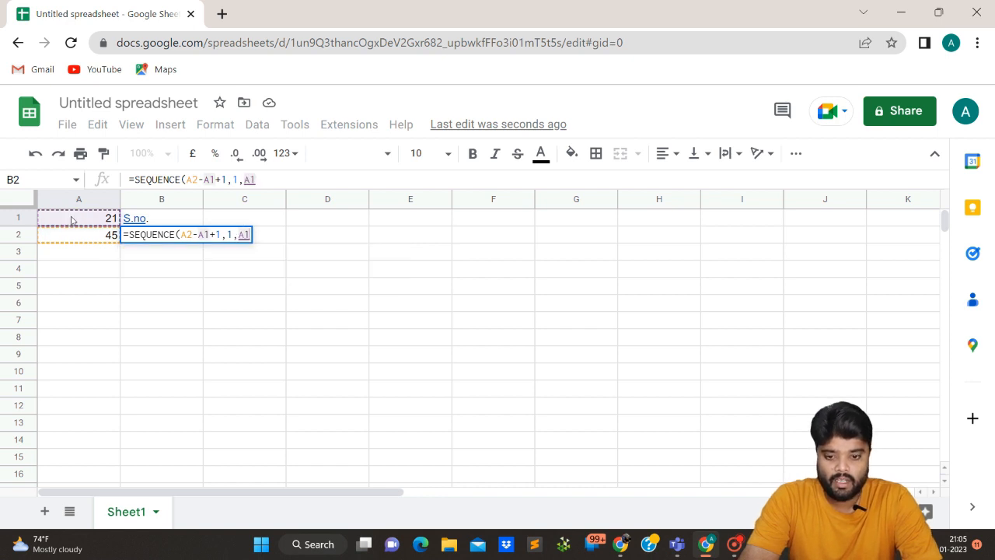
type(",")
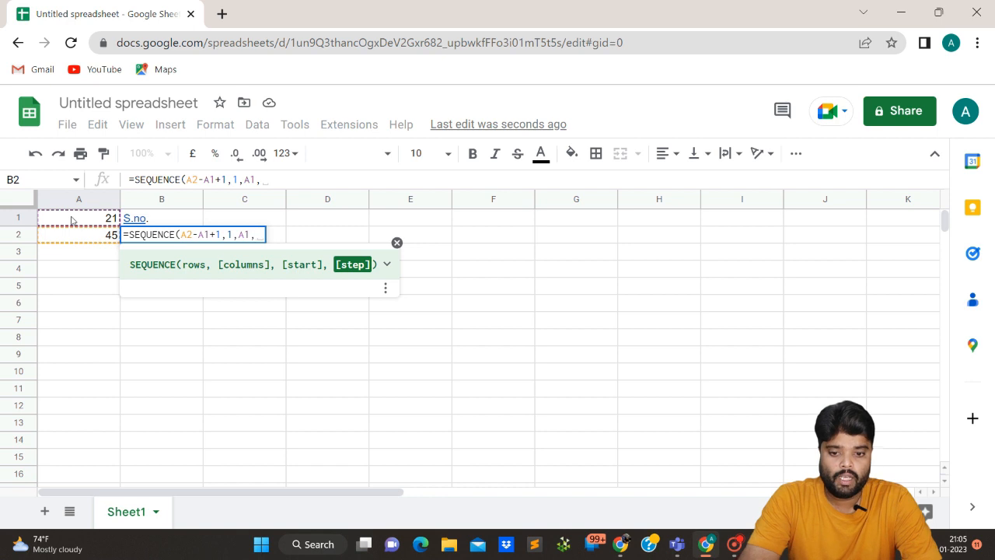
type("1")
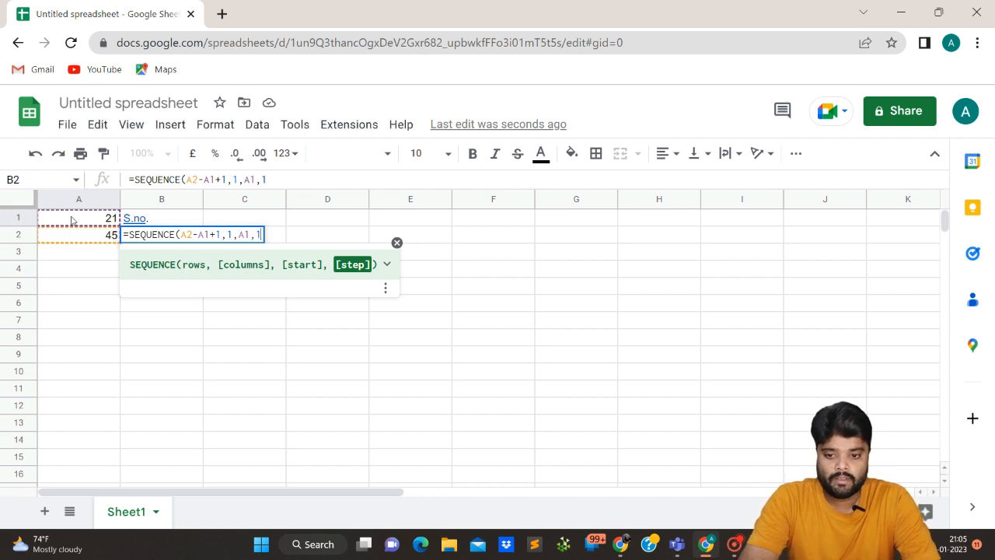
key("Return")
key("Up")
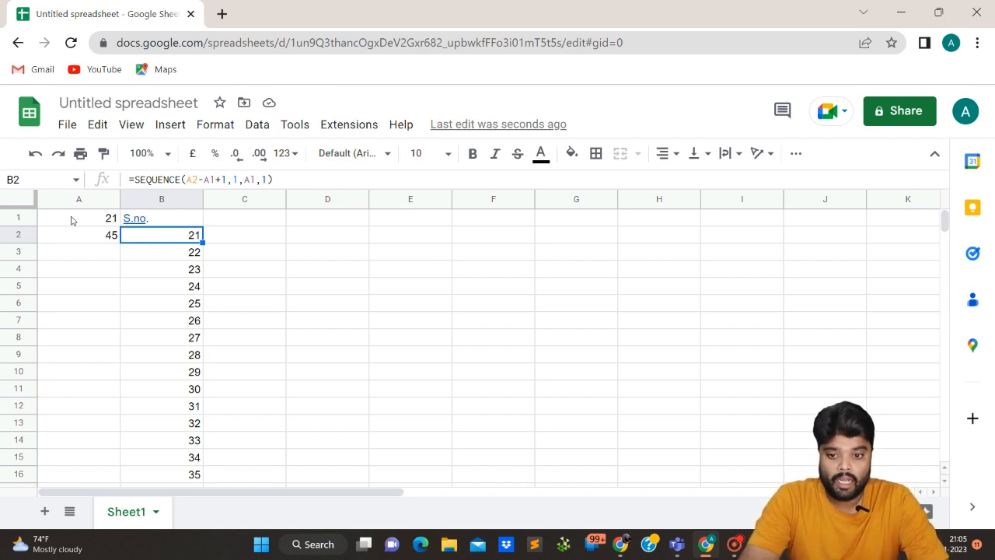
key("ctrl+Down")
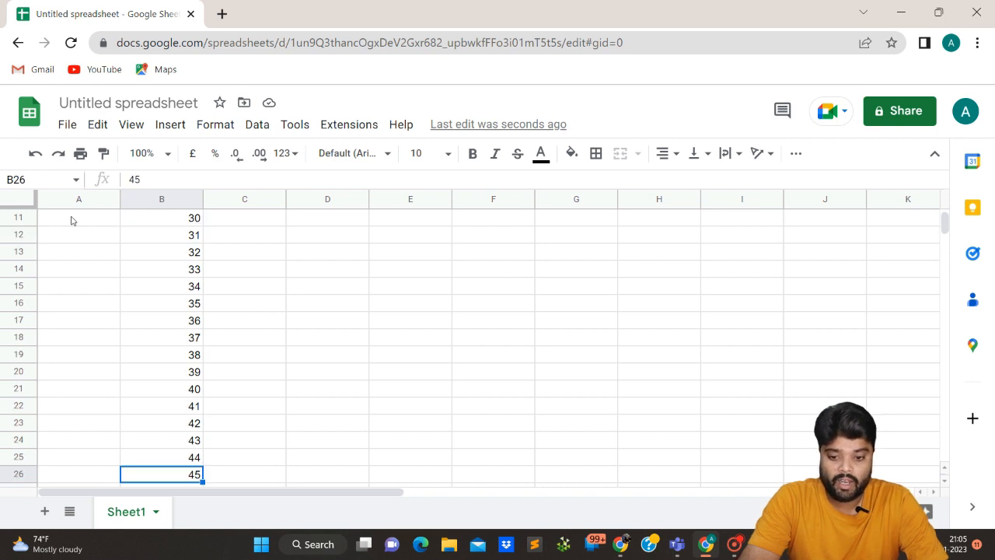
key("ctrl+Up")
key("Down")
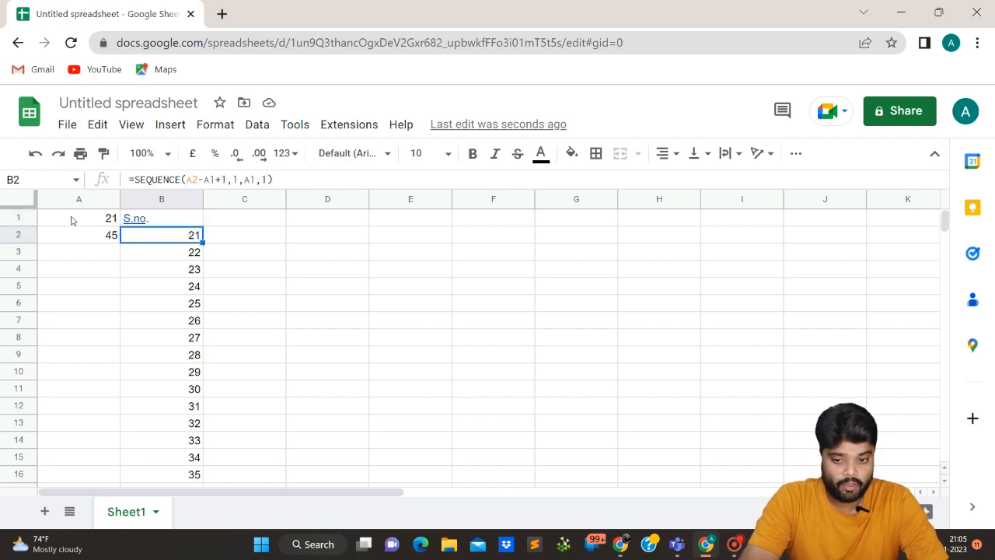